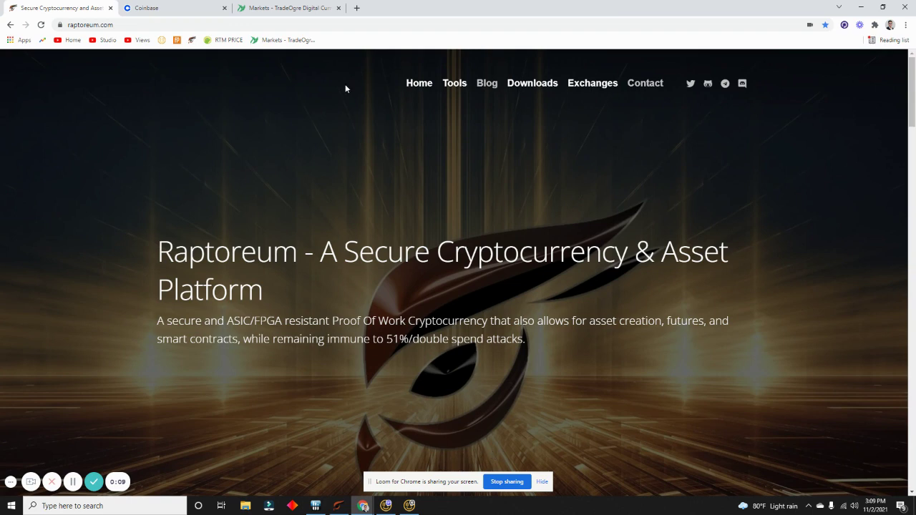
Open CoinGecko's Raptoreum (RTM) price page in a new tab from the RTM PRICE bookmark.
left_click(356, 10)
View the RTM price chart over the 14-day, 30-day and 90-day ranges.
left_click(229, 39)
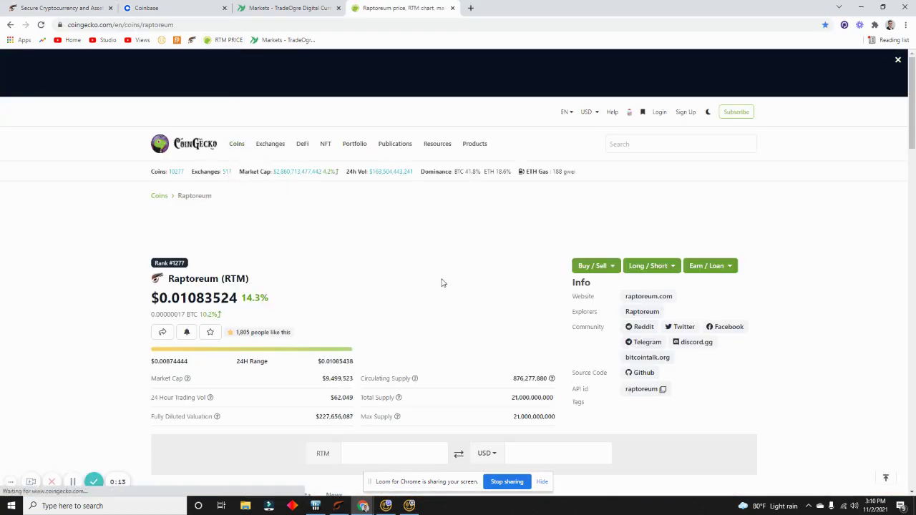
scroll(439, 278, "down", 4)
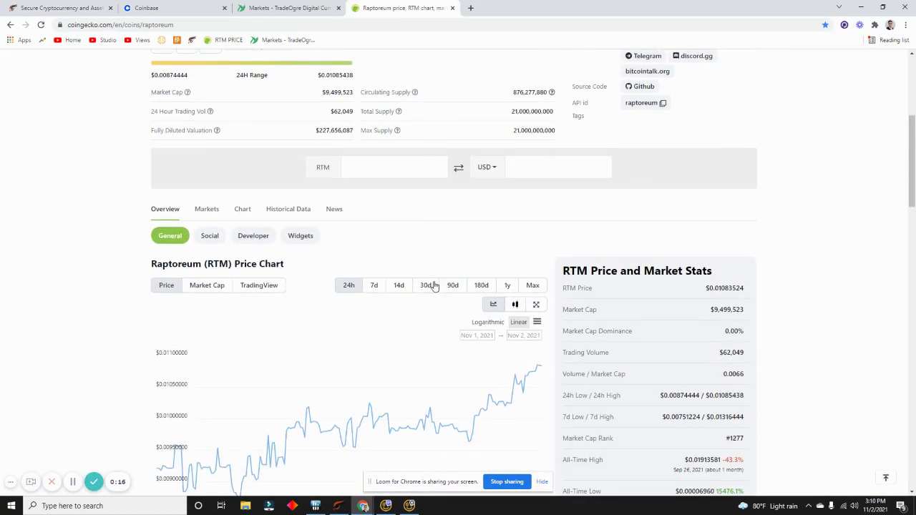
left_click(398, 286)
left_click(425, 286)
left_click(453, 286)
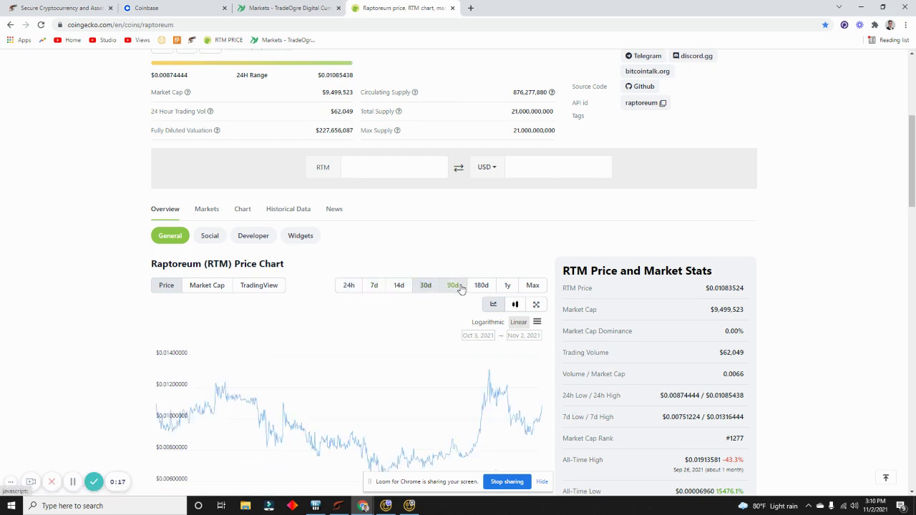
scroll(395, 354, "down", 1)
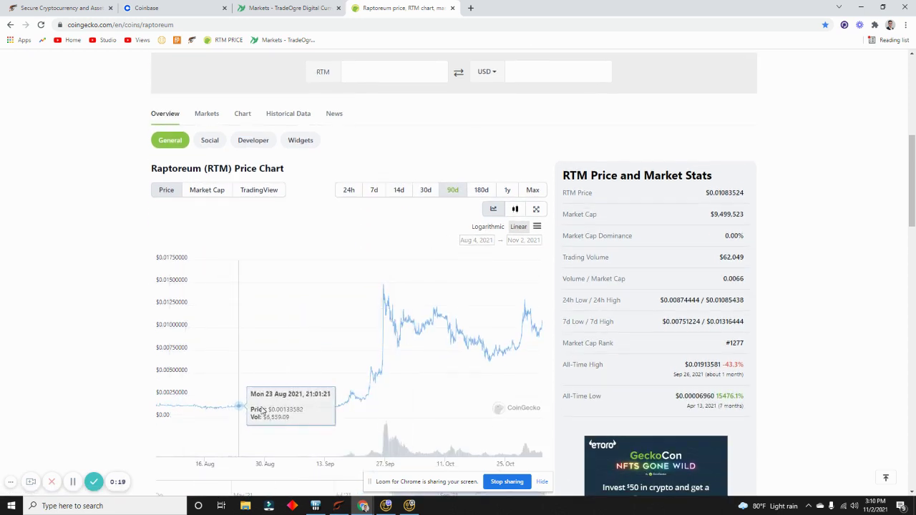
Switch the chart through 180d, Max, 24h and 7d, then close the CoinGecko tab.
left_click(481, 190)
left_click(532, 190)
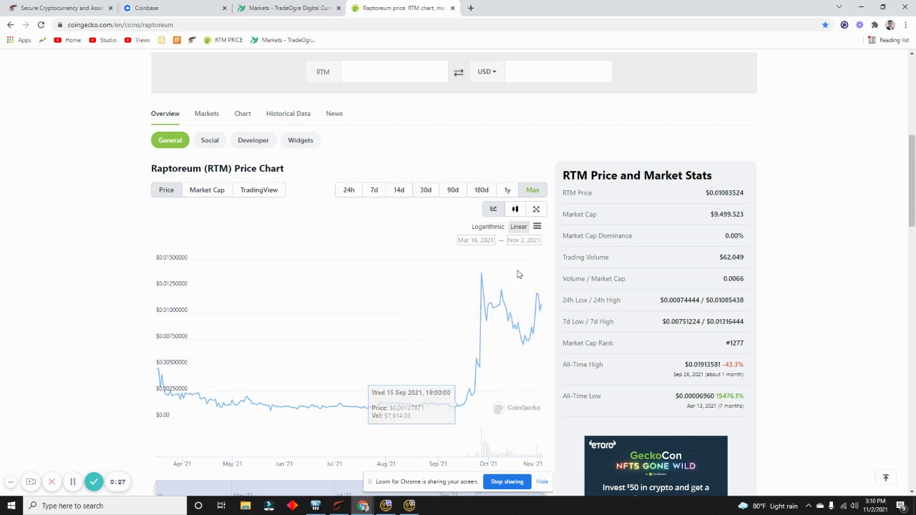
left_click(348, 192)
left_click(374, 190)
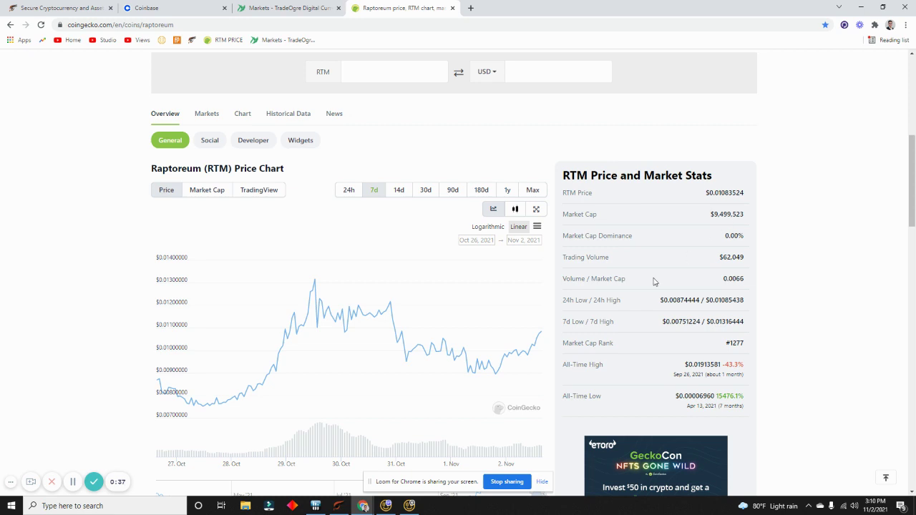
left_click(451, 8)
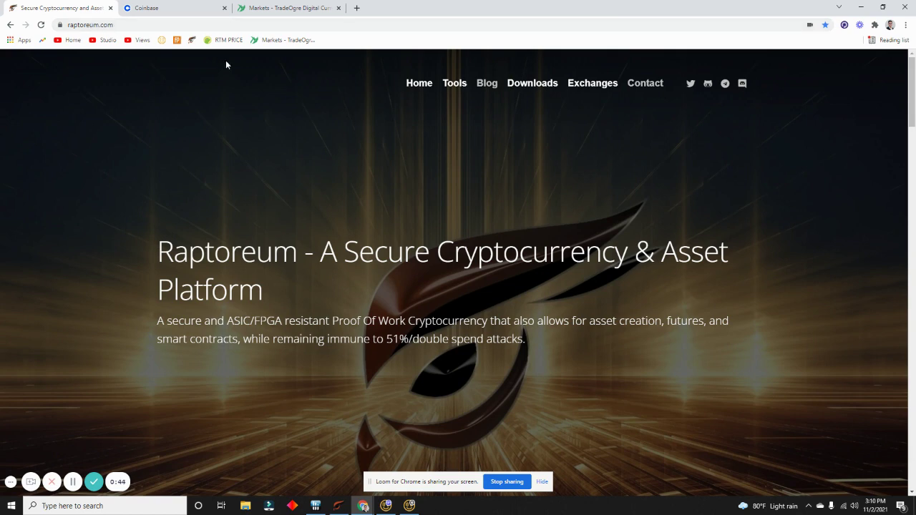
Bring the Raptoreum Core wallet, showing 89788.74 RTM available, to the front.
mouse_move(538, 87)
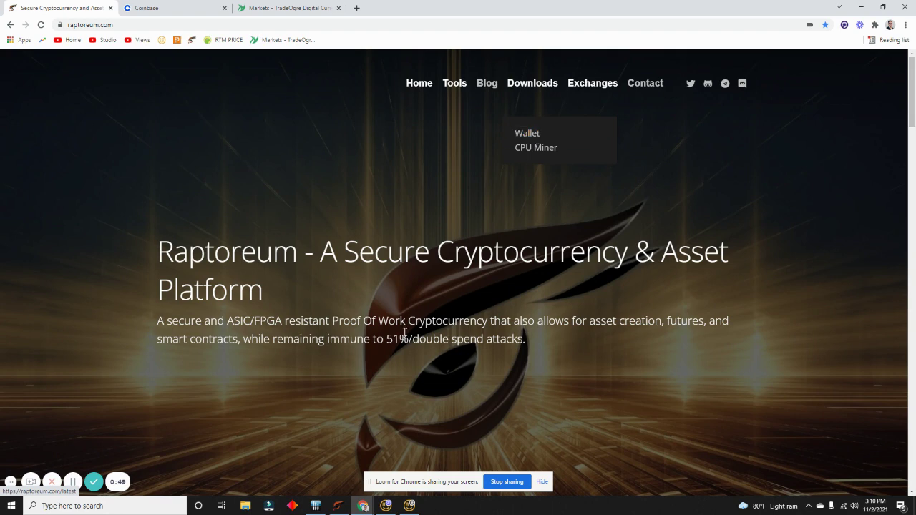
key("alt+Tab")
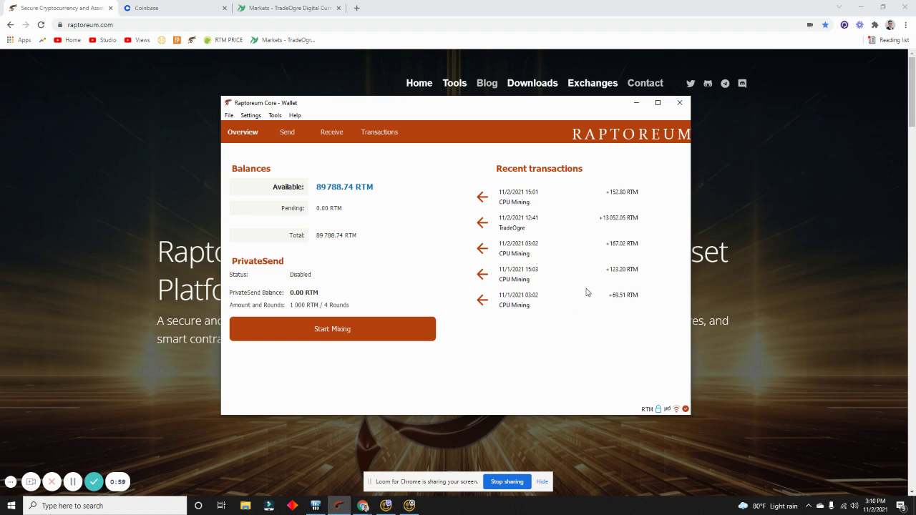
Review the wallet's recent transaction details, then minimize the Raptoreum Core window.
mouse_move(609, 269)
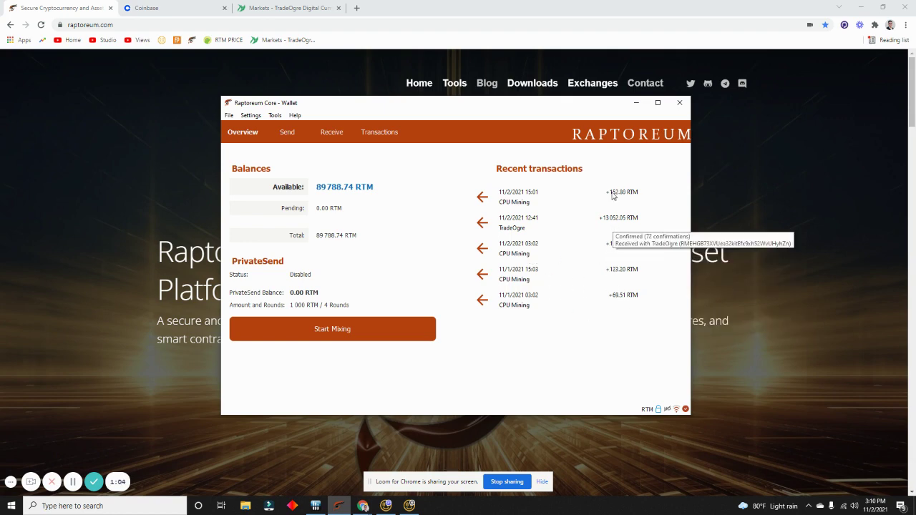
left_click(636, 102)
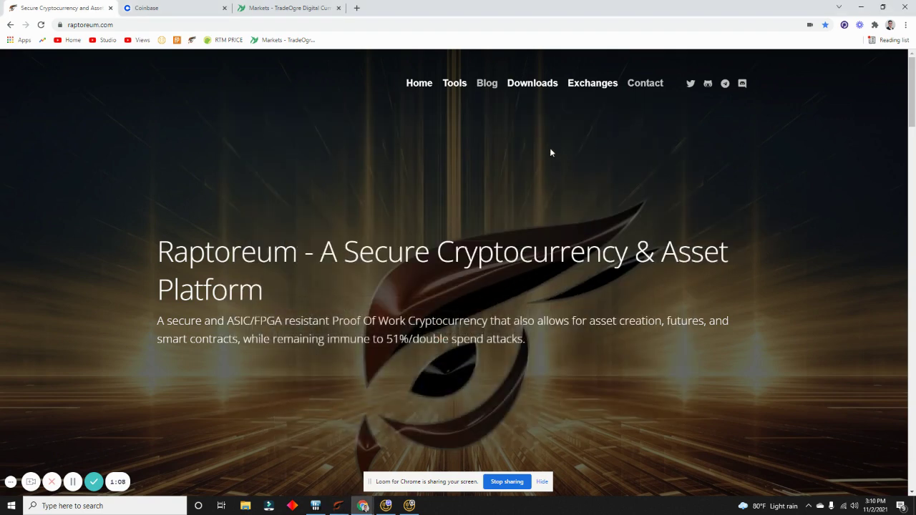
Open TradeOgre's BTC markets in a new tab from the site's Exchanges list.
left_click(589, 84)
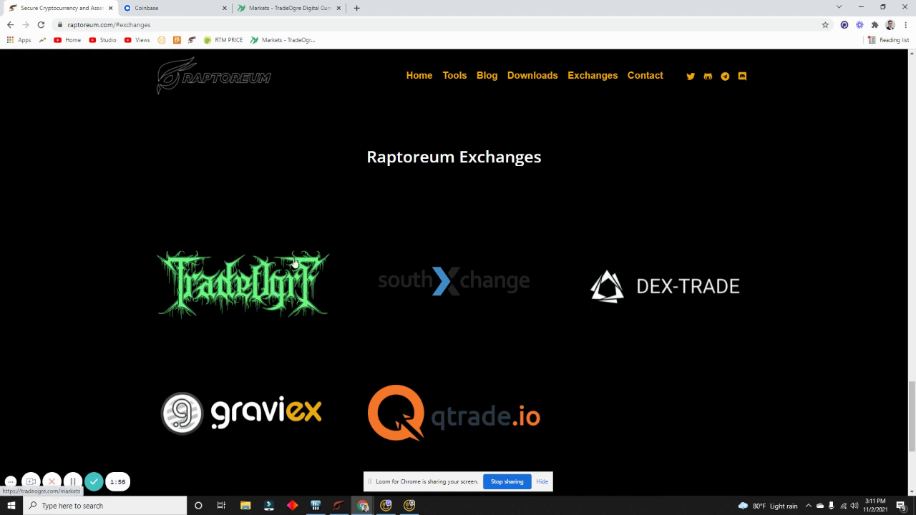
left_click(260, 299)
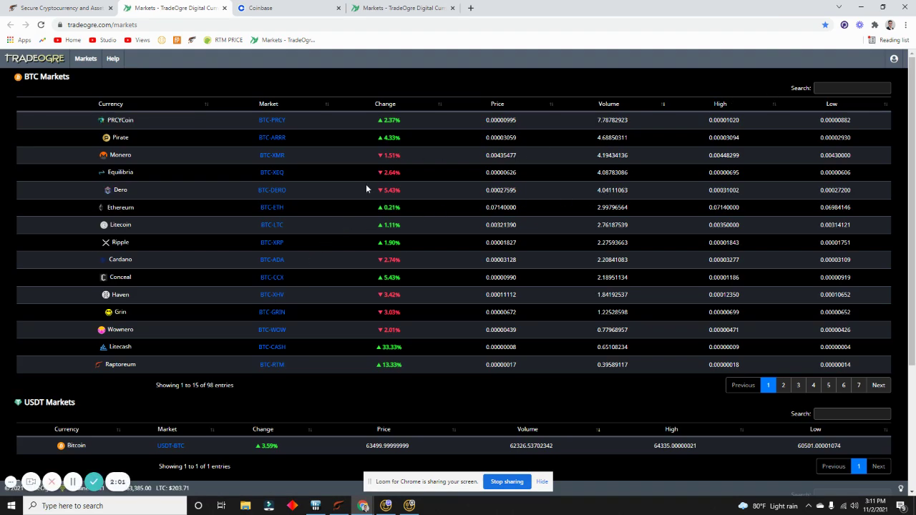
left_click(400, 8)
Close the duplicate TradeOgre tab and move the Coinbase tab ahead of TradeOgre Markets.
left_click(452, 8)
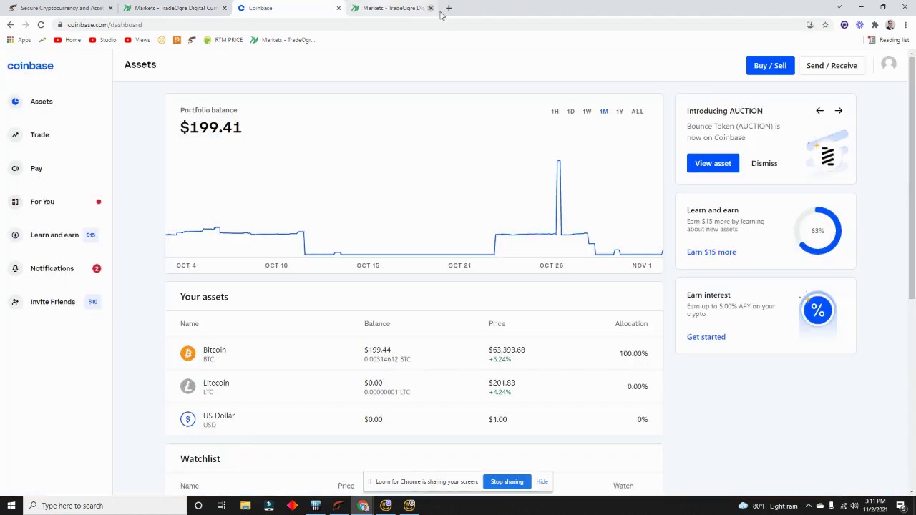
left_click(174, 7)
left_click(271, 6)
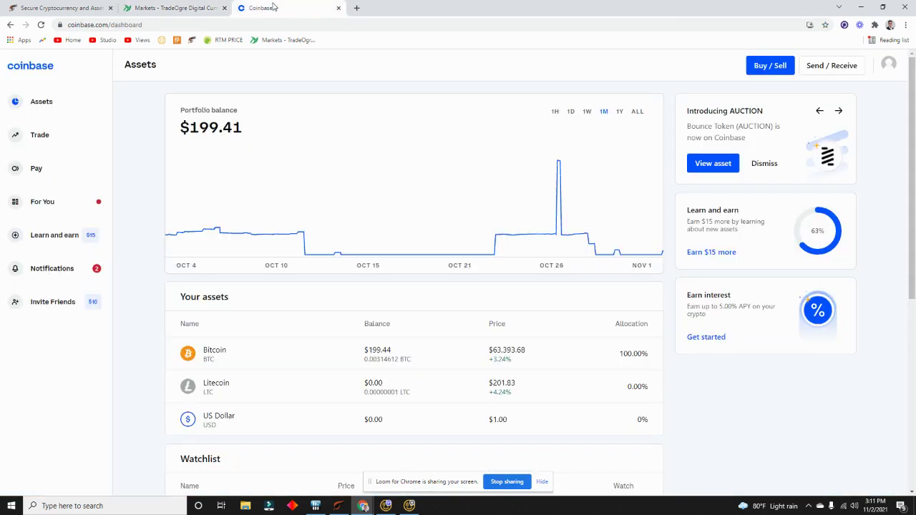
left_click_drag(272, 6, 176, 10)
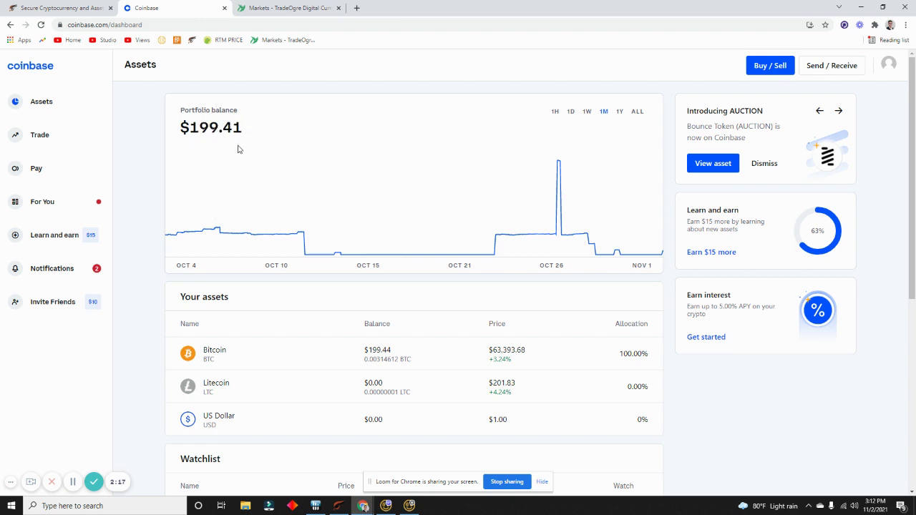
Copy the Bitcoin deposit address from TradeOgre's Balances page.
left_click(262, 14)
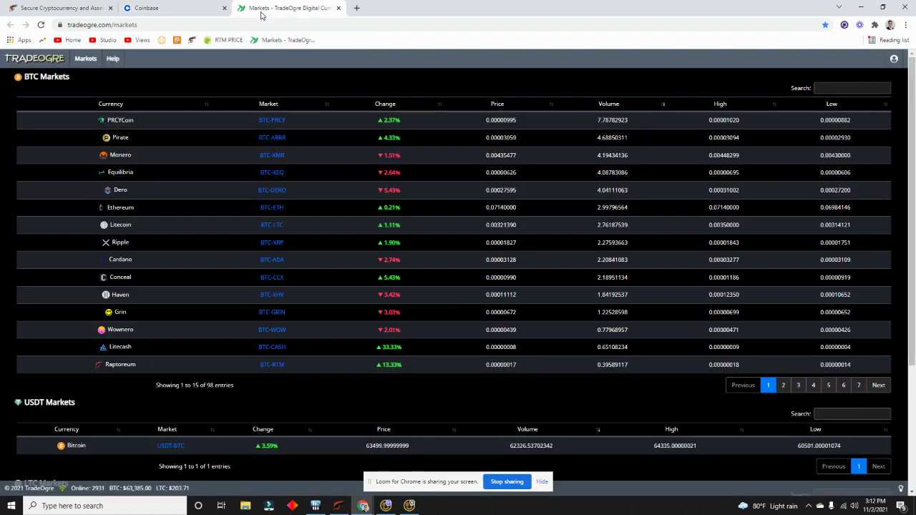
left_click(894, 60)
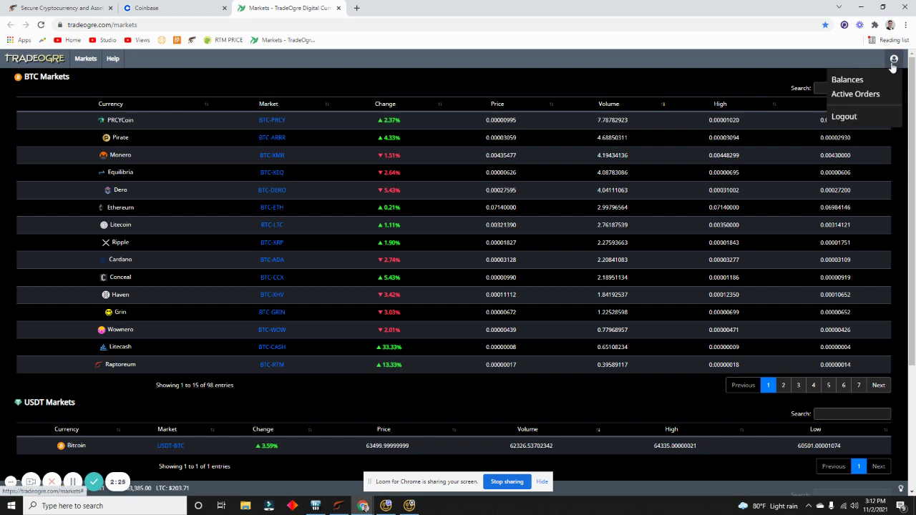
left_click(860, 81)
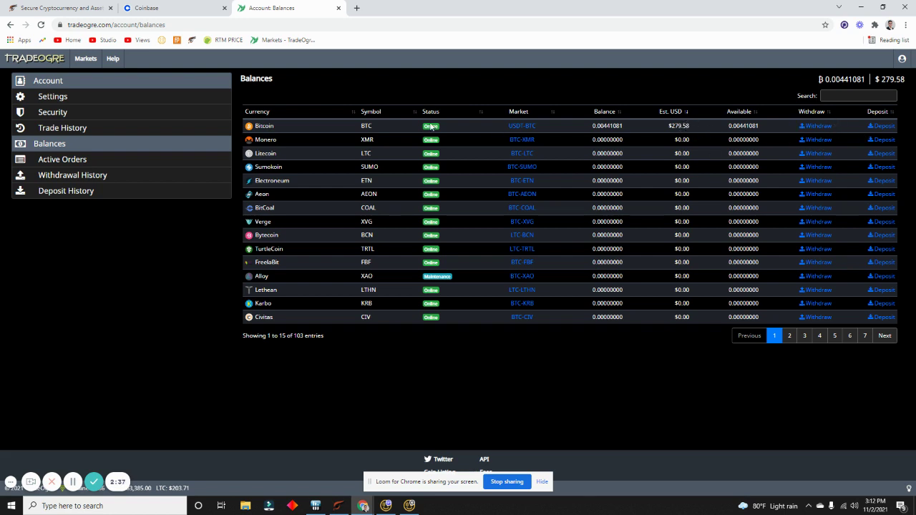
left_click(882, 126)
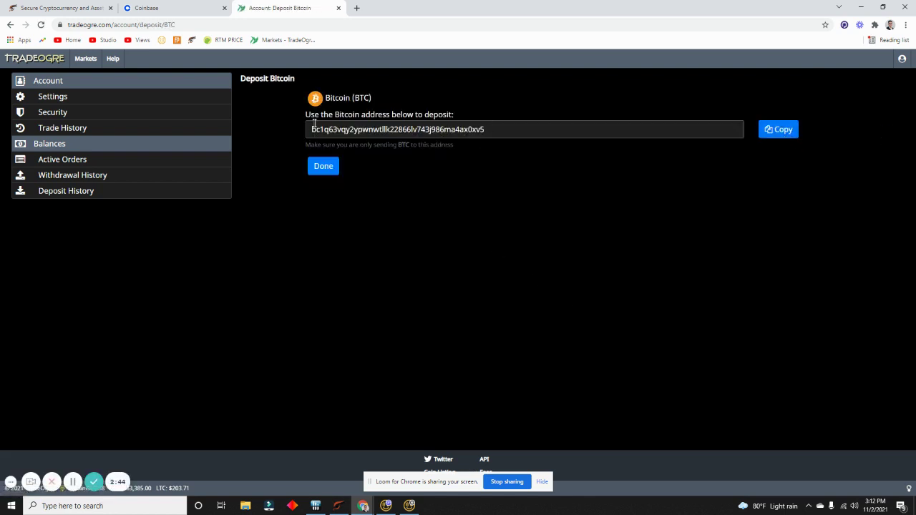
left_click(773, 135)
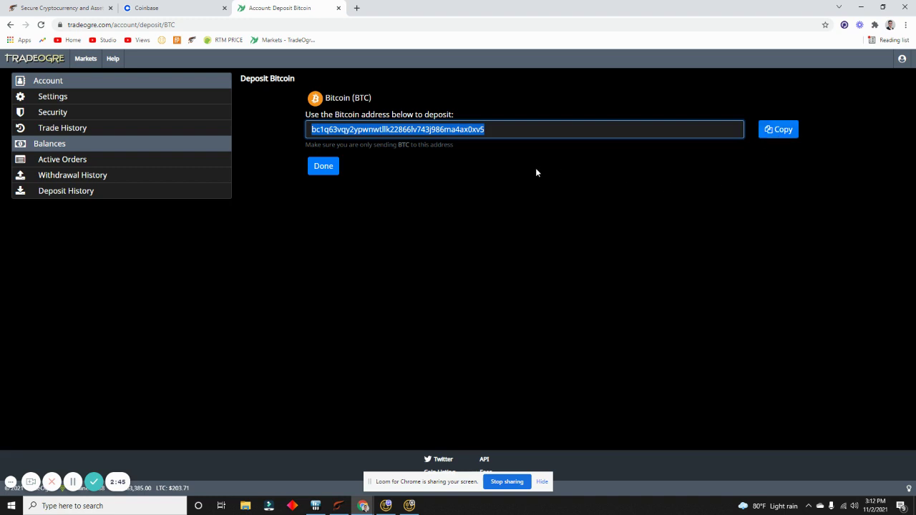
left_click(146, 8)
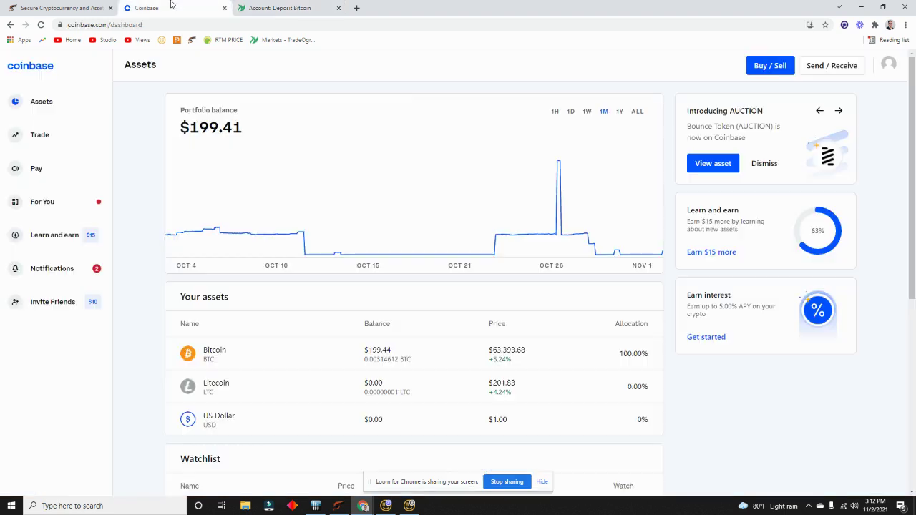
Set up a Coinbase send of the entire Bitcoin balance to the pasted TradeOgre deposit address.
left_click(816, 67)
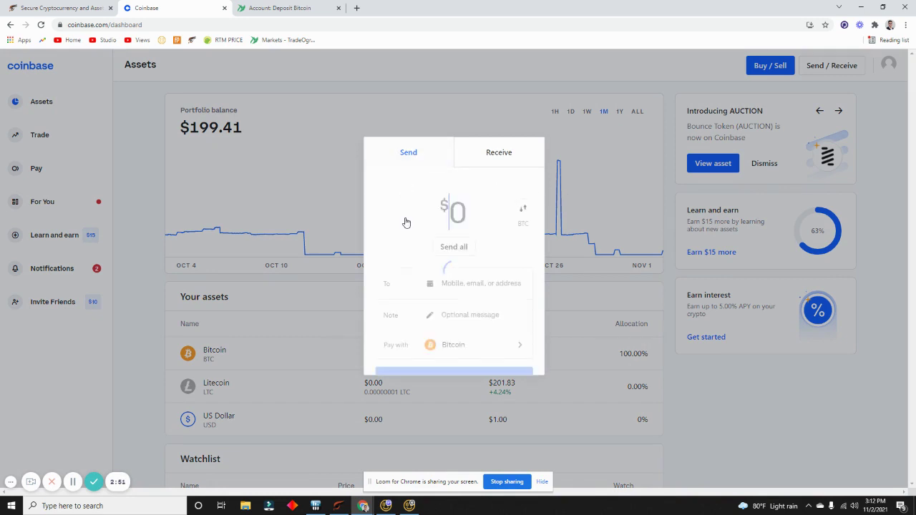
left_click(450, 347)
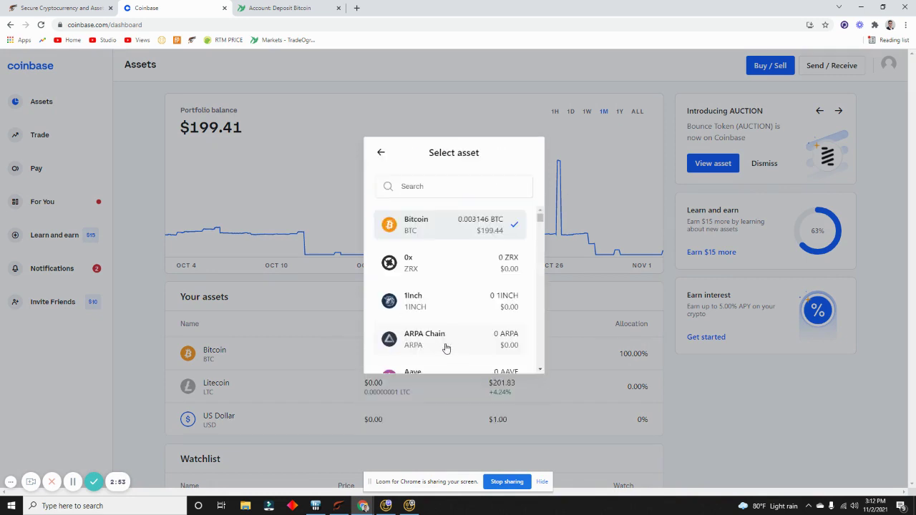
left_click(431, 222)
left_click(453, 250)
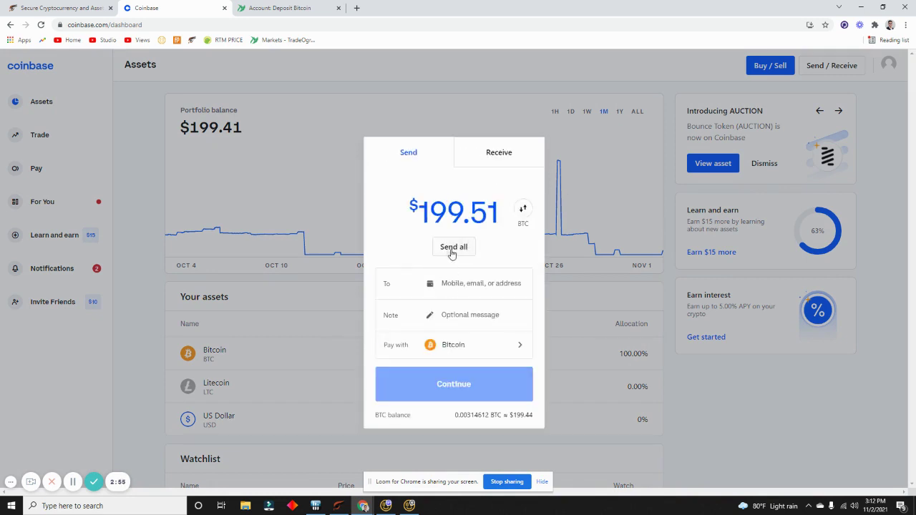
left_click(462, 285)
key("ctrl+v")
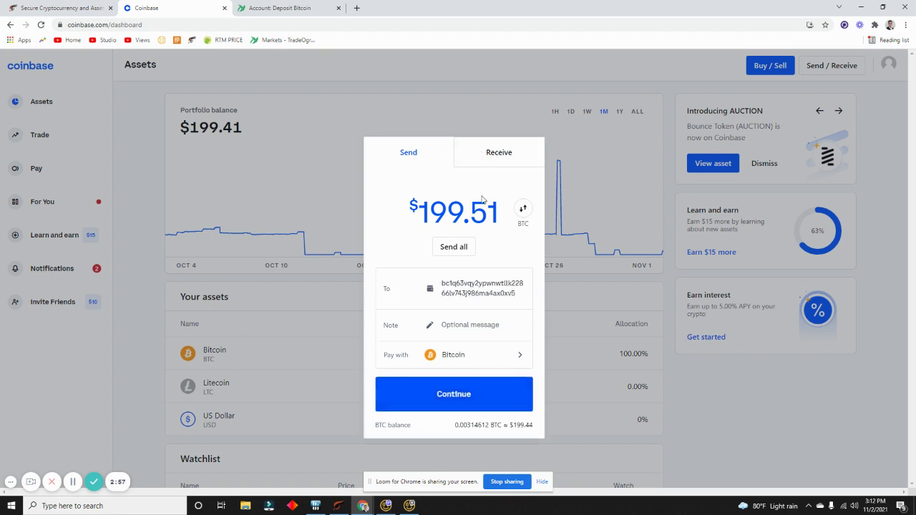
left_click(284, 10)
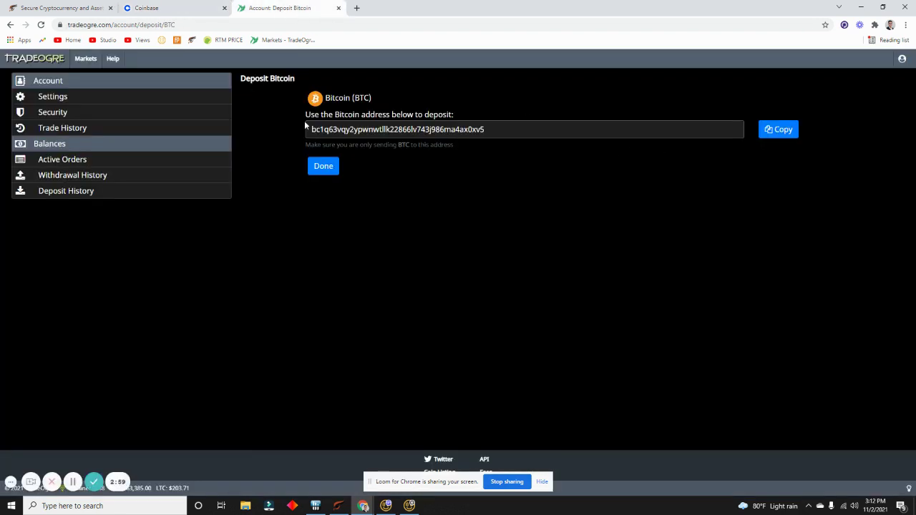
left_click(151, 8)
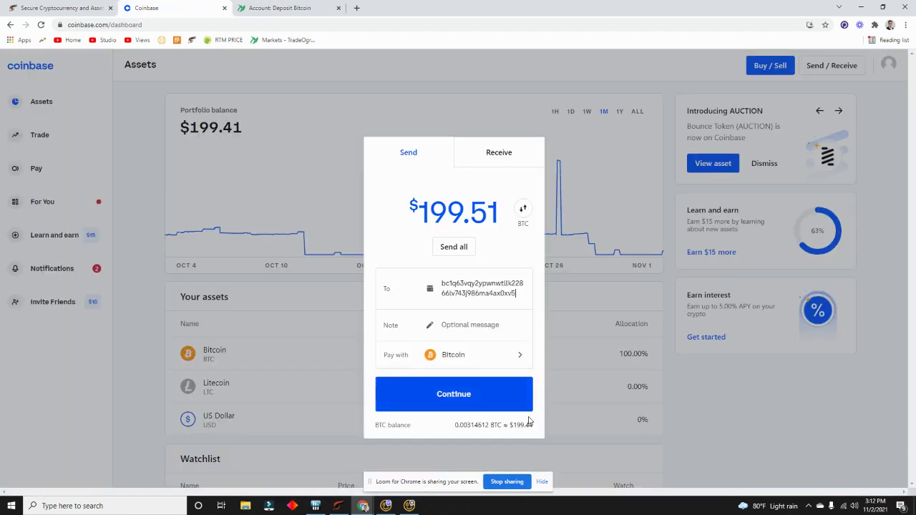
left_click(464, 407)
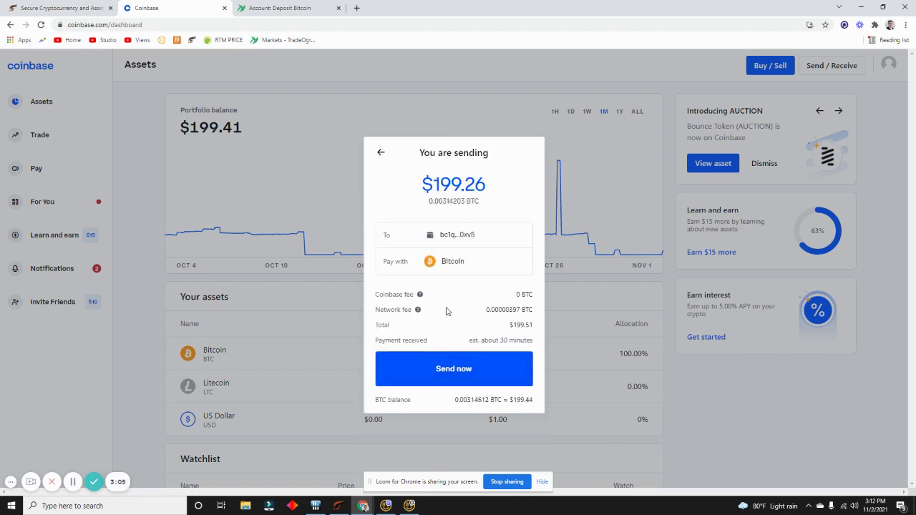
Send the 0.00314203 BTC, re-entering the 2-step verification code after the first is rejected.
left_click(456, 370)
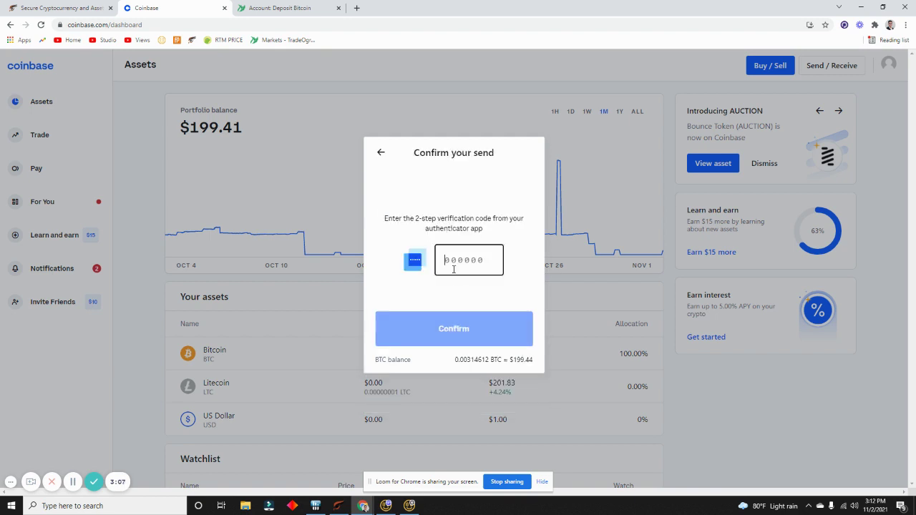
left_click(450, 328)
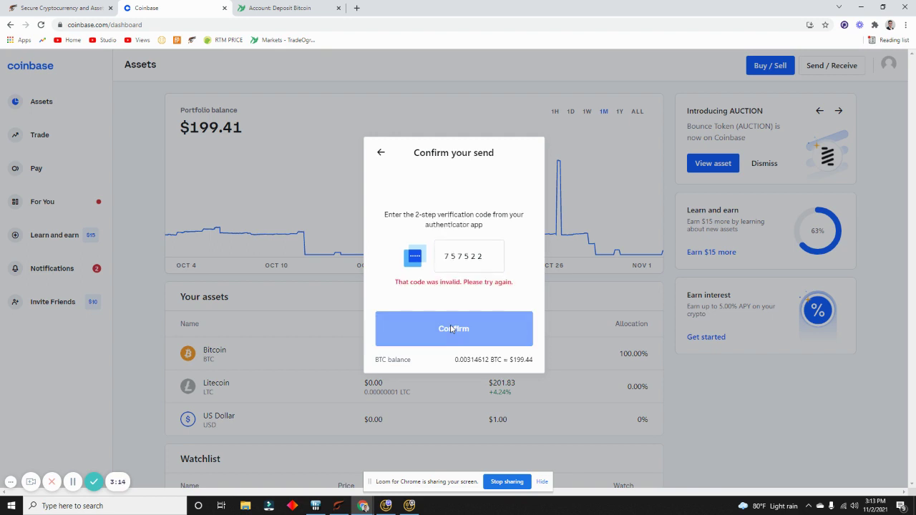
double_click(437, 259)
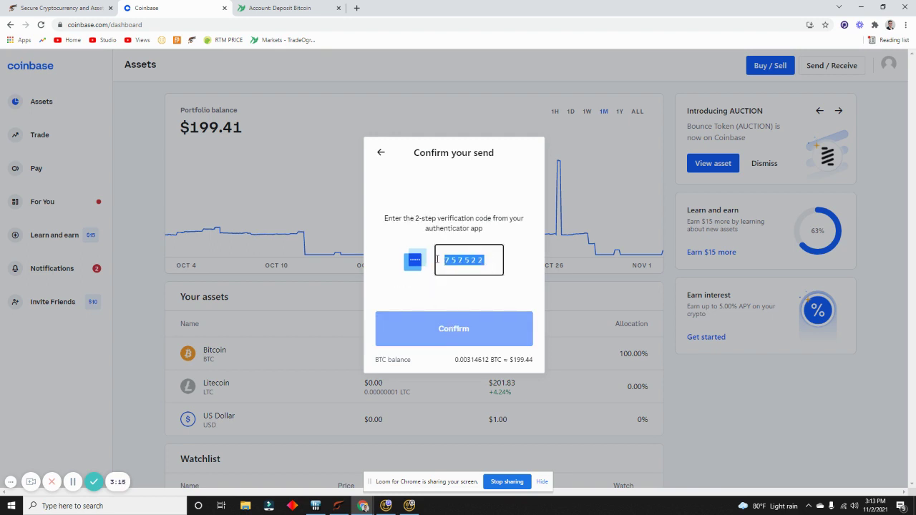
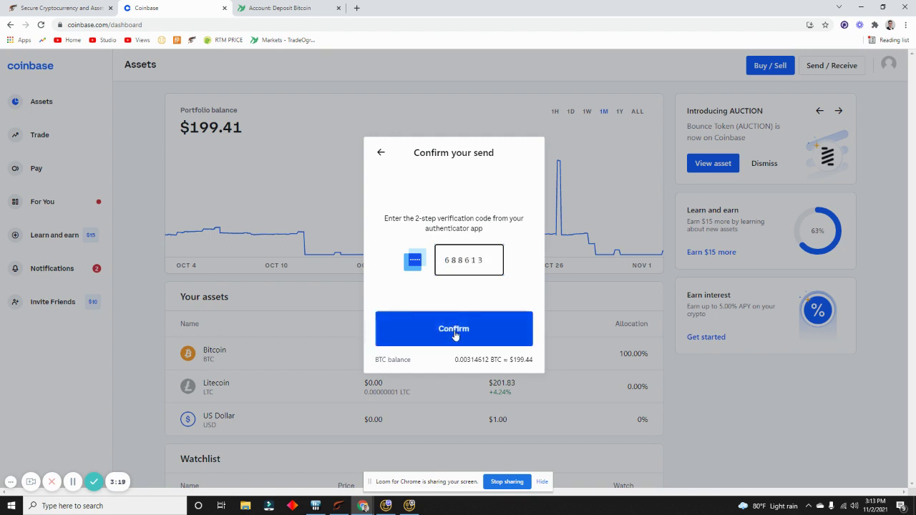
left_click(455, 335)
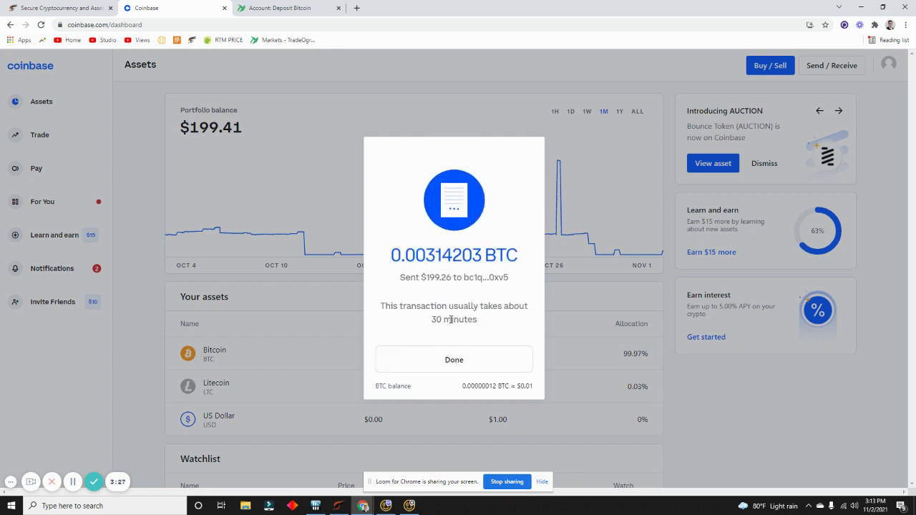
left_click(458, 369)
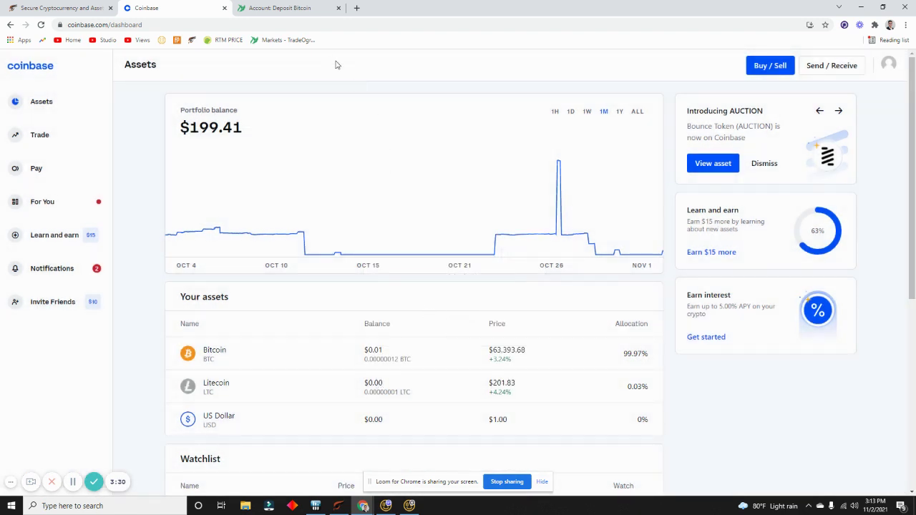
Check TradeOgre's deposit history for the 0.00314203 BTC deposit pending at 0/2 confirmations.
left_click(303, 11)
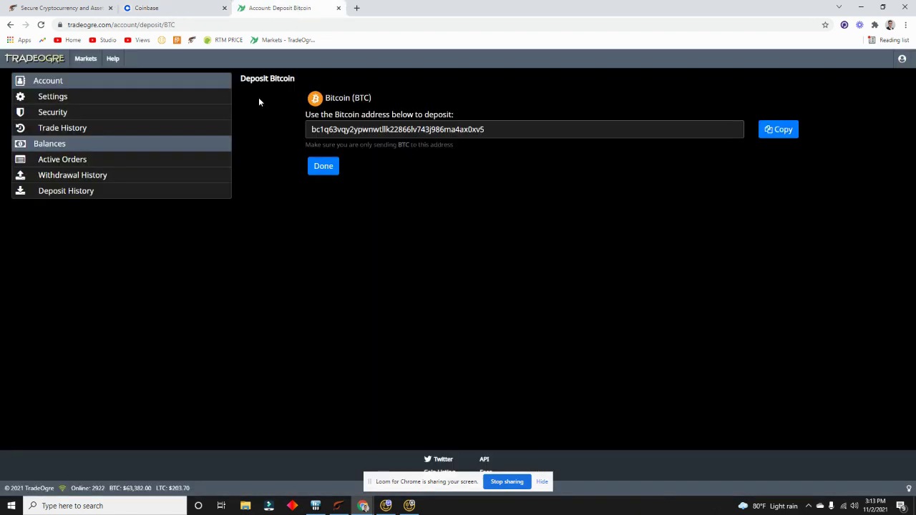
left_click(85, 191)
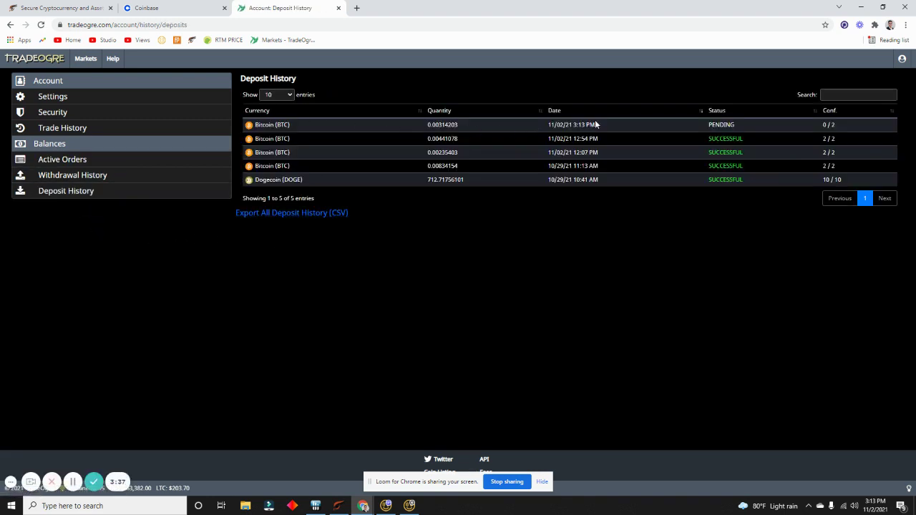
left_click_drag(596, 125, 568, 125)
left_click_drag(568, 138, 742, 141)
left_click(378, 233)
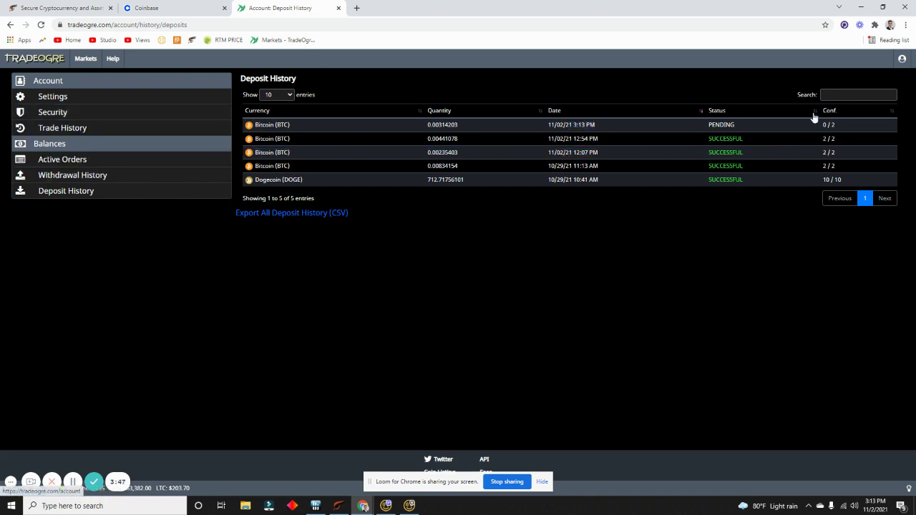
left_click(900, 61)
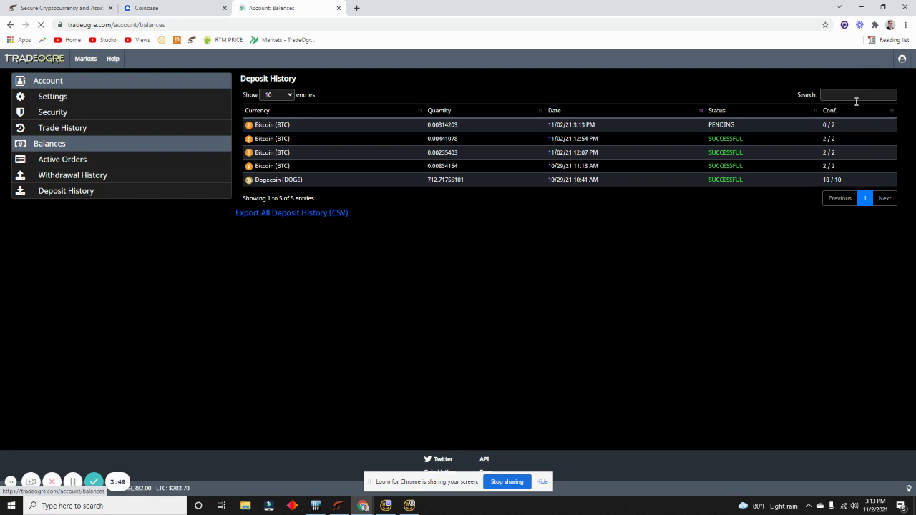
Search the BTC markets for 'rap' to show only the BTC-RTM market.
left_click(863, 81)
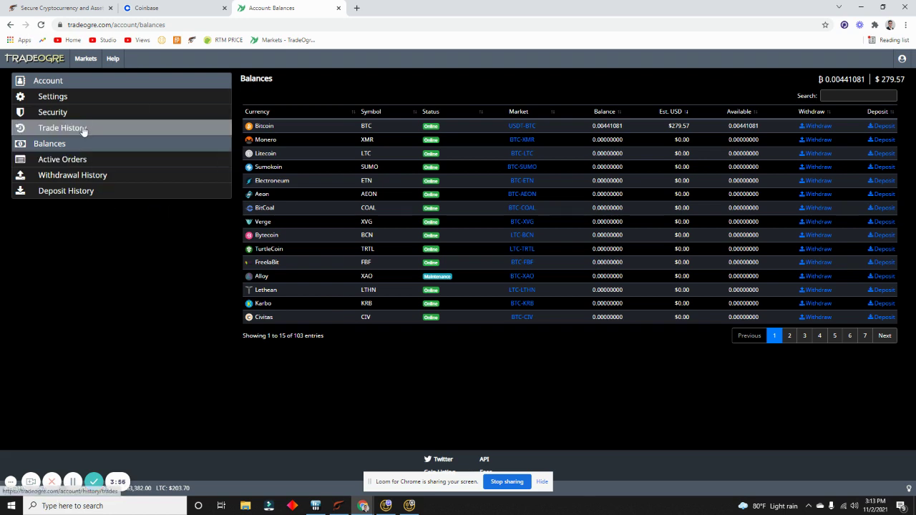
left_click(85, 59)
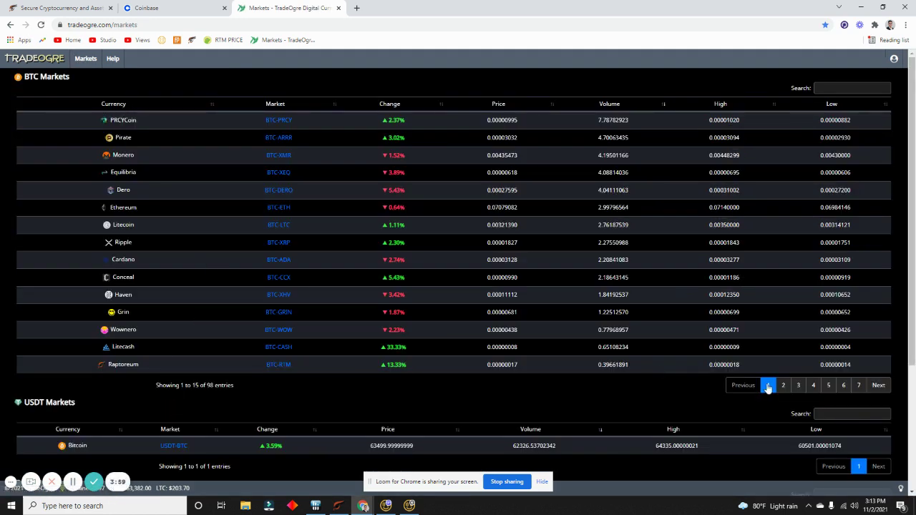
left_click(840, 87)
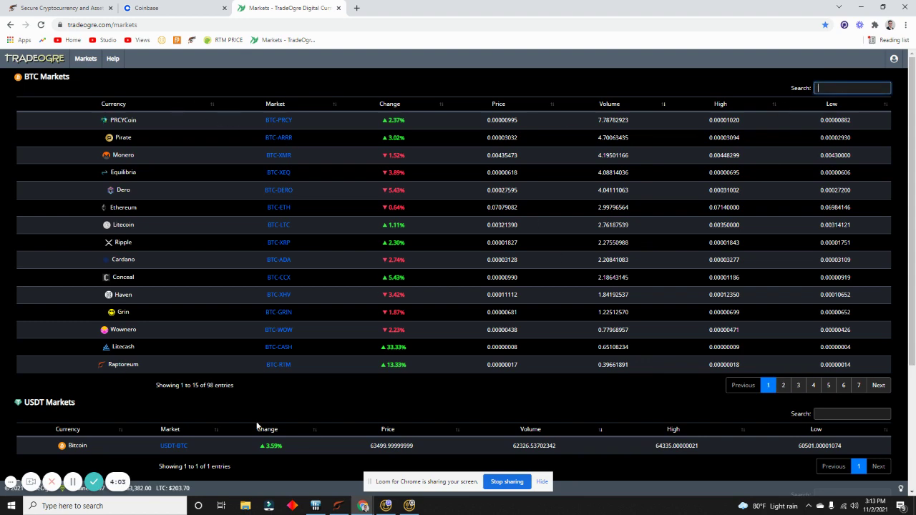
type("raptoreum")
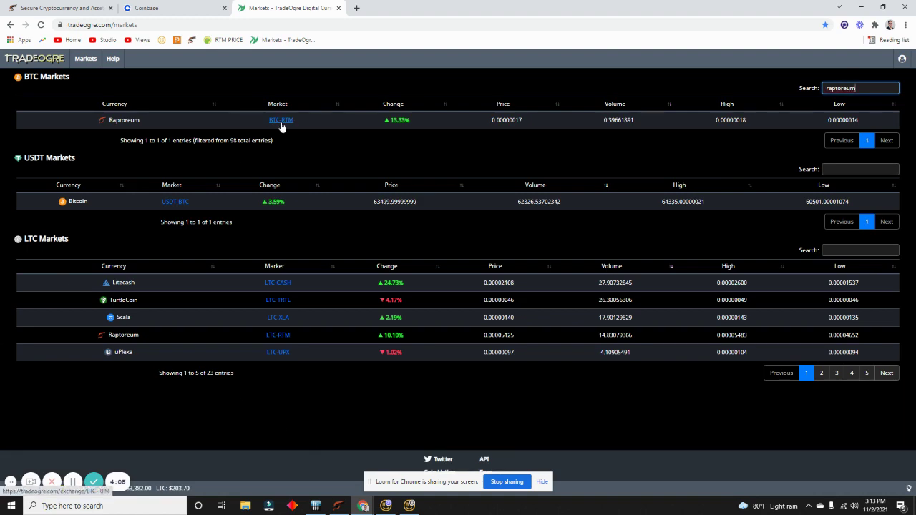
Open the BTC-RTM Raptoreum market from the filtered BTC Markets table.
left_click(280, 120)
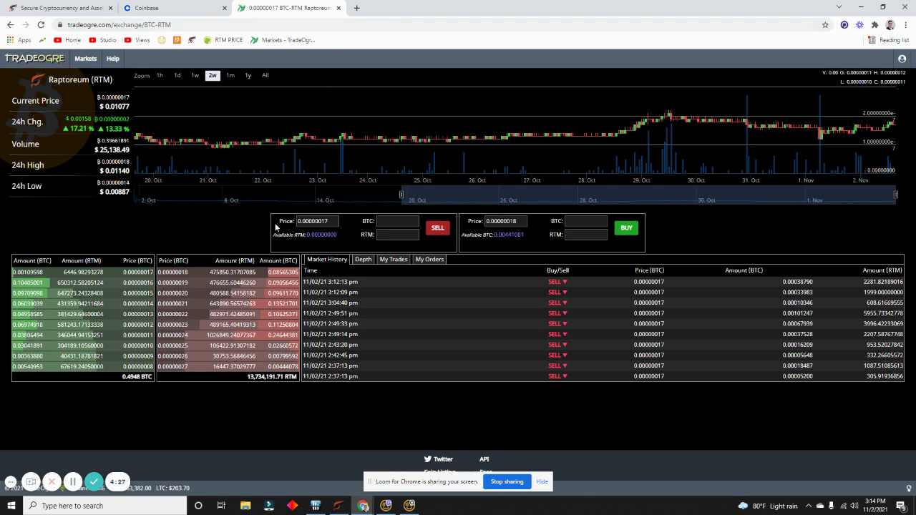
In a new tab, view CoinGecko's Raptoreum page at $0.01083333 with its 24h price chart.
left_click(357, 8)
left_click(223, 40)
scroll(440, 219, "down", 6)
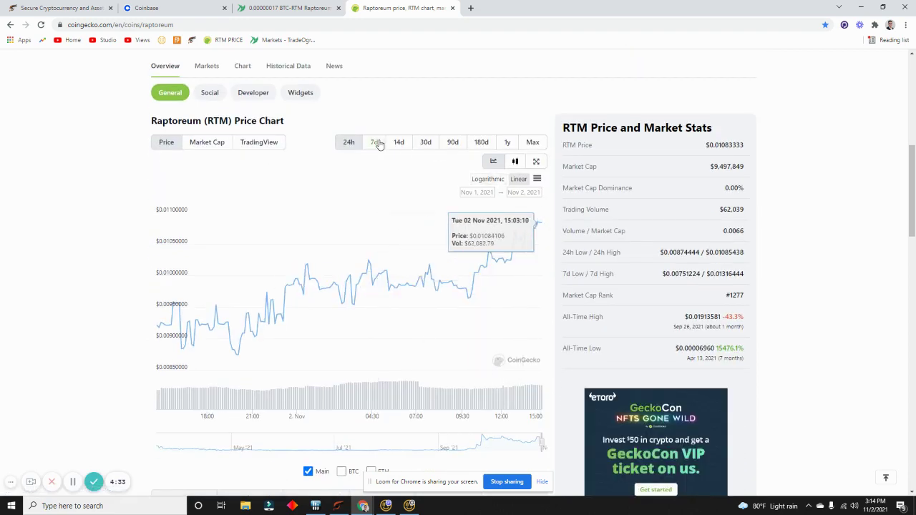
left_click(374, 143)
left_click(348, 145)
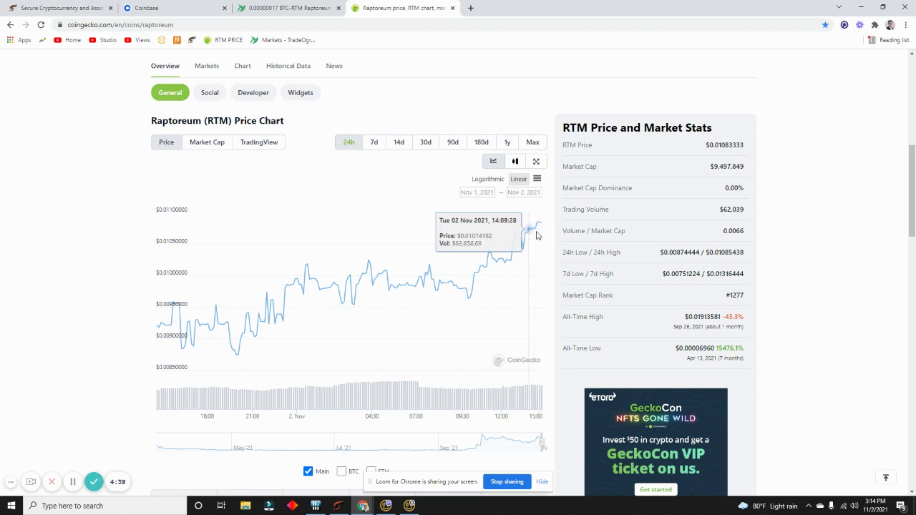
Back on the BTC-RTM market, clear the buy order's BTC and RTM amounts.
left_click(279, 8)
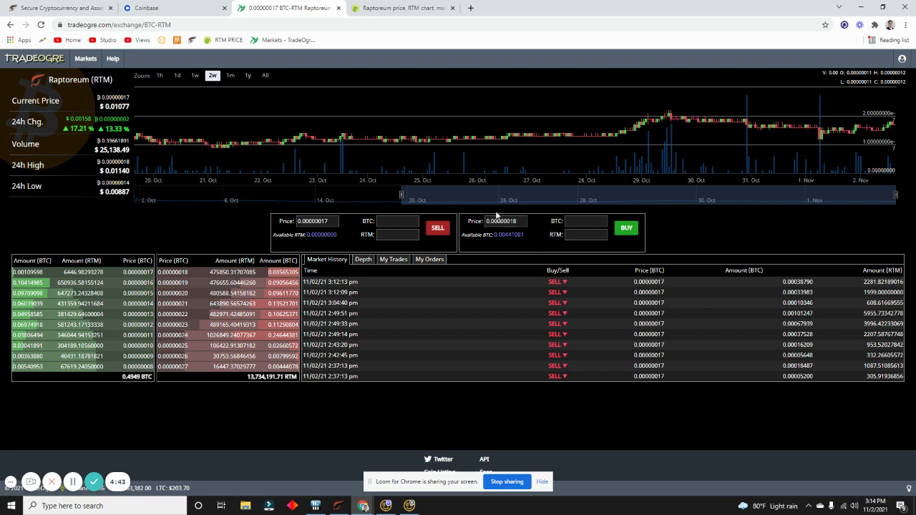
left_click(577, 219)
left_click(581, 232)
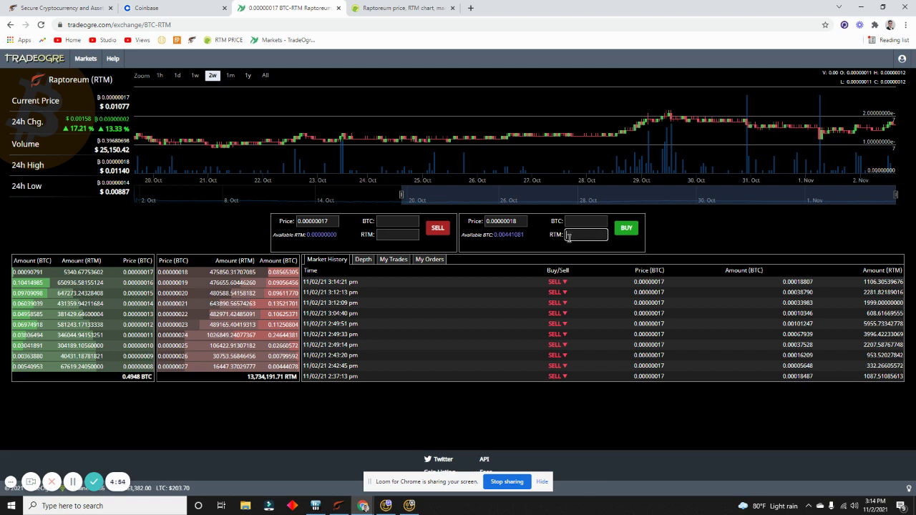
type("5000")
left_click_drag(596, 221, 534, 223)
key("BackSpace")
key("Tab")
key("BackSpace")
Fill the buy order with the whole BTC balance and lower the price to 0.00000017.
left_click(507, 235)
left_click(574, 234)
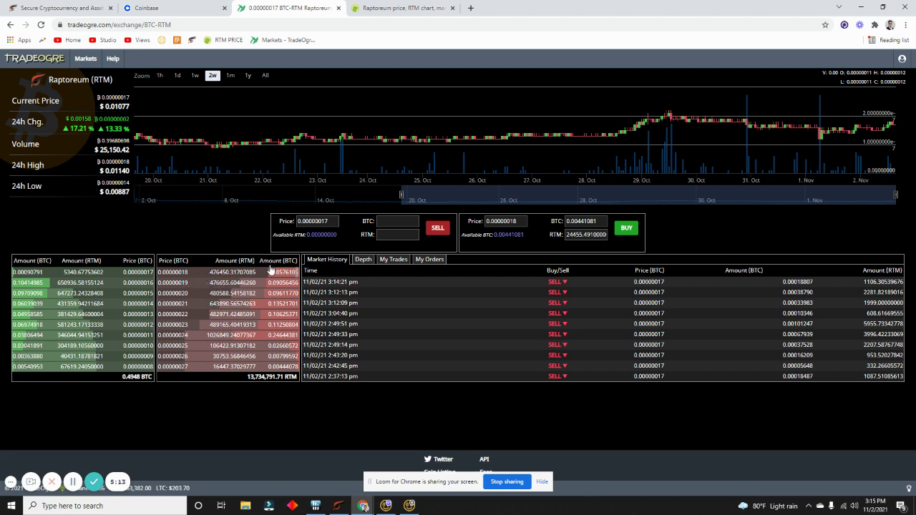
left_click(490, 223)
left_click(581, 234)
left_click(516, 221)
key("BackSpace")
type("7")
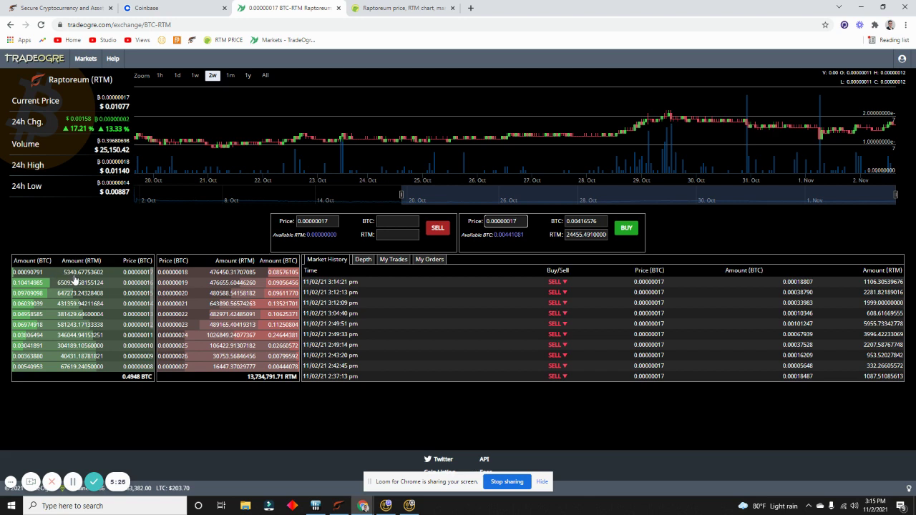
Place a buy order for 20000 RTM at 0.00000017 BTC.
left_click(603, 235)
left_click_drag(604, 235, 540, 240)
type("20000")
left_click(548, 242)
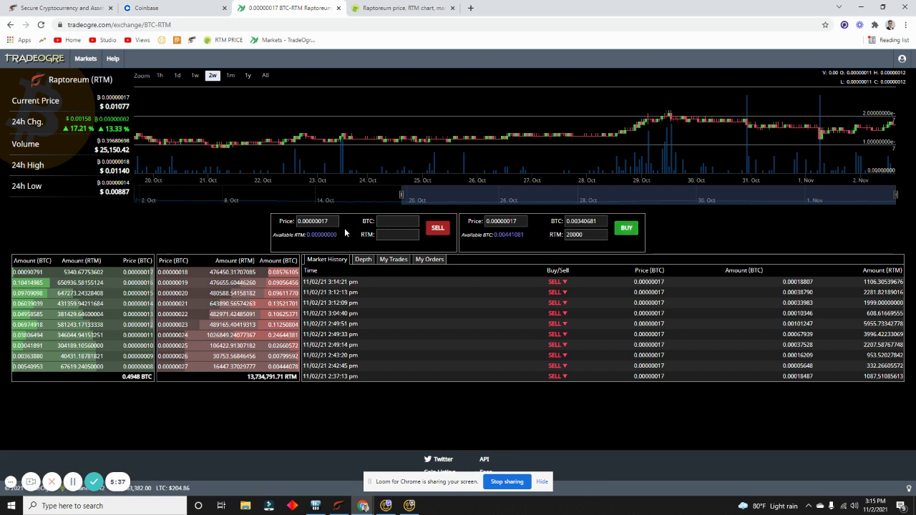
left_click(627, 229)
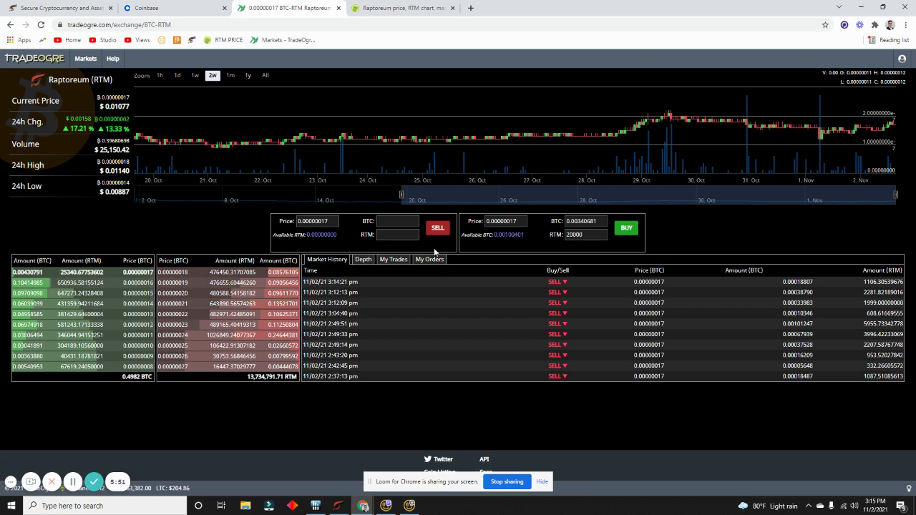
Buy 5566.67766667 RTM at 0.00000018 with the remaining BTC.
left_click(523, 220)
left_click(520, 235)
left_click(626, 229)
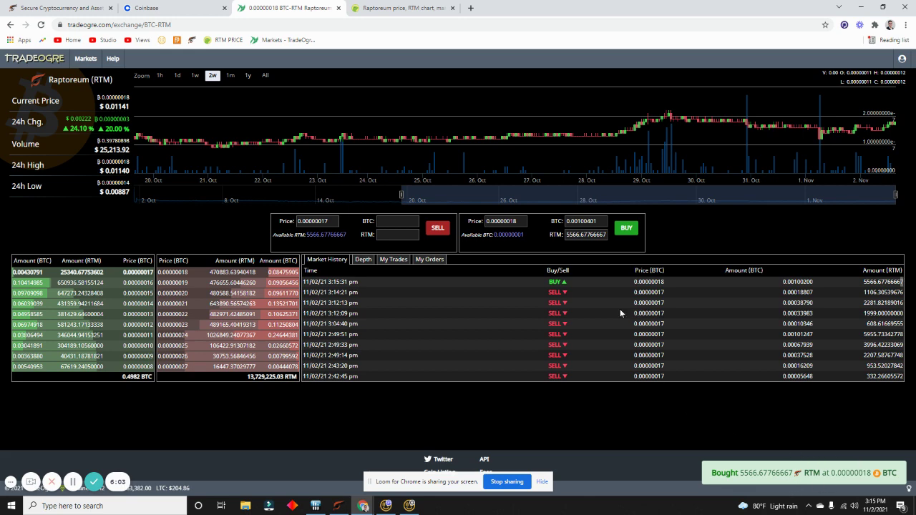
Open the Raptoreum withdrawal form from Balances, then bring up the Raptoreum Core wallet.
mouse_move(900, 63)
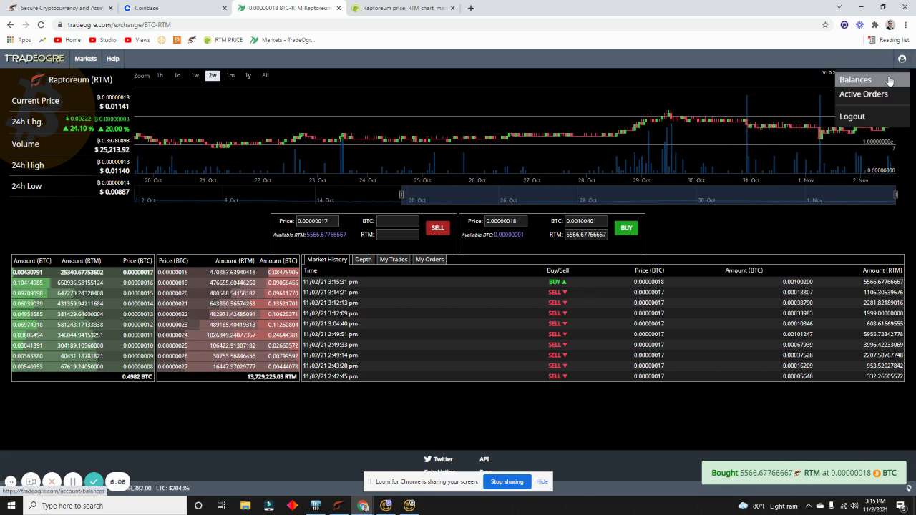
left_click(885, 79)
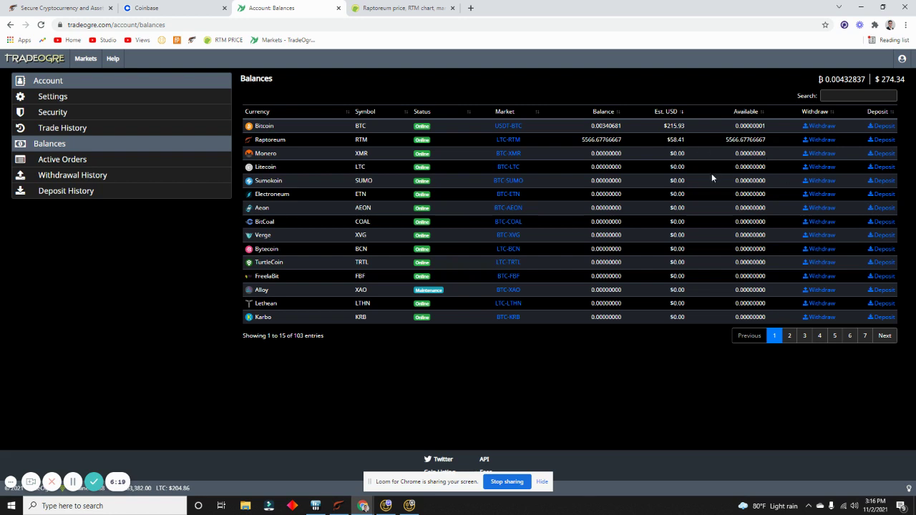
left_click(818, 140)
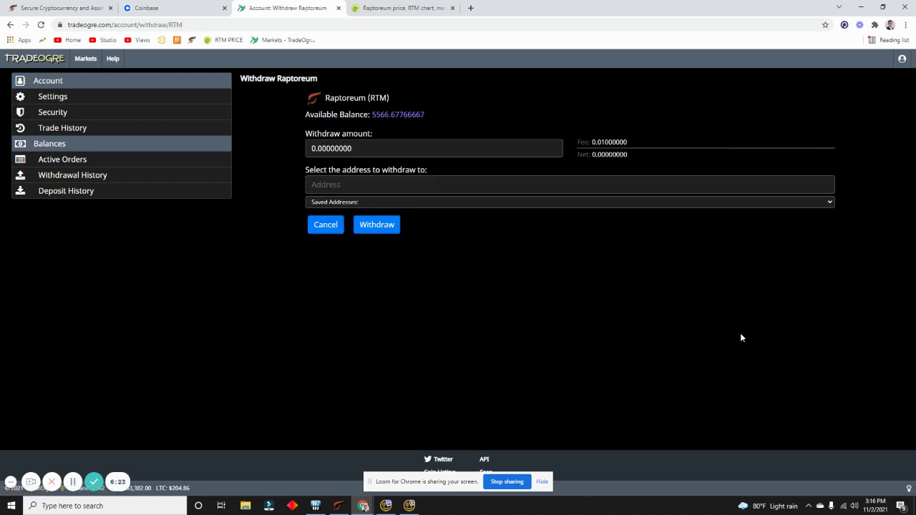
left_click(513, 183)
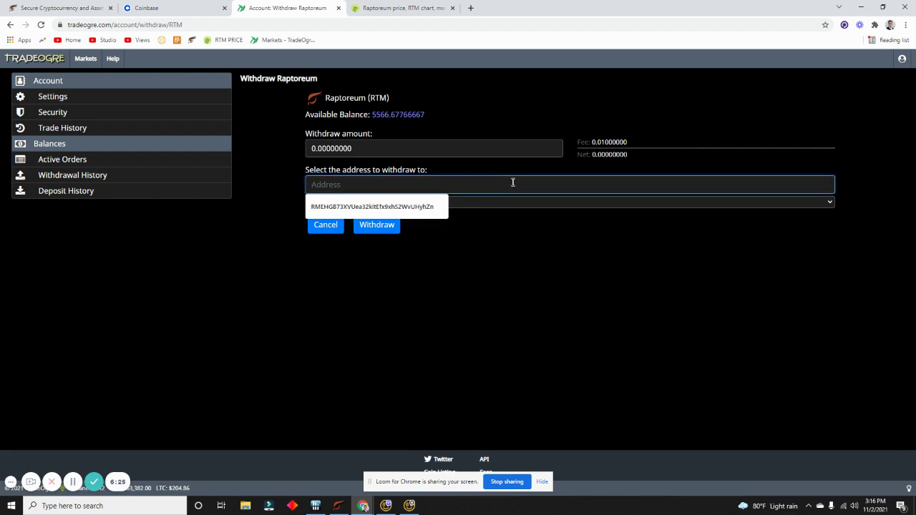
left_click(500, 268)
left_click(339, 505)
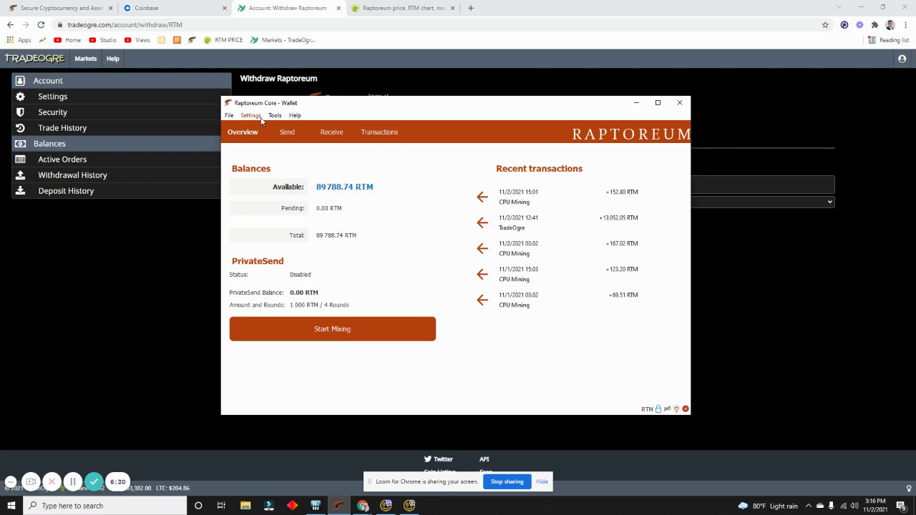
On the Receive tab, open the TradeOgre payment request and select its receiving address.
left_click(329, 133)
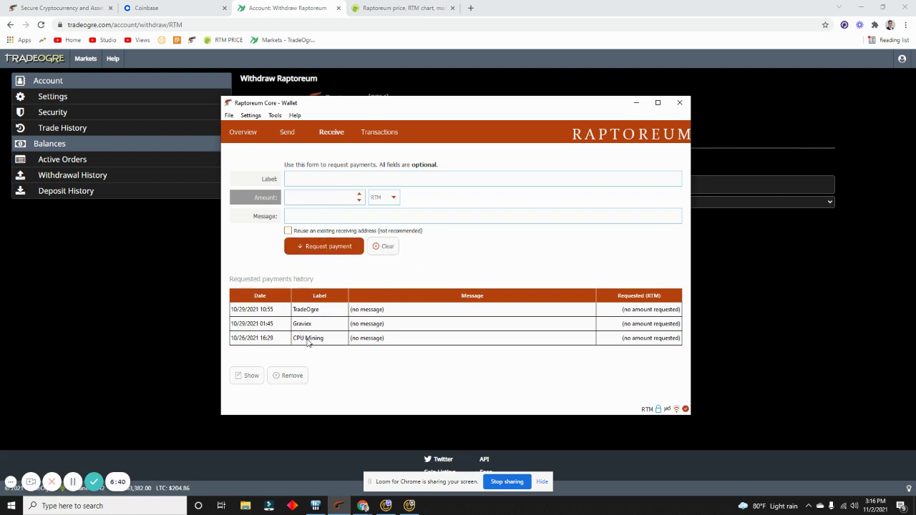
left_click(307, 340)
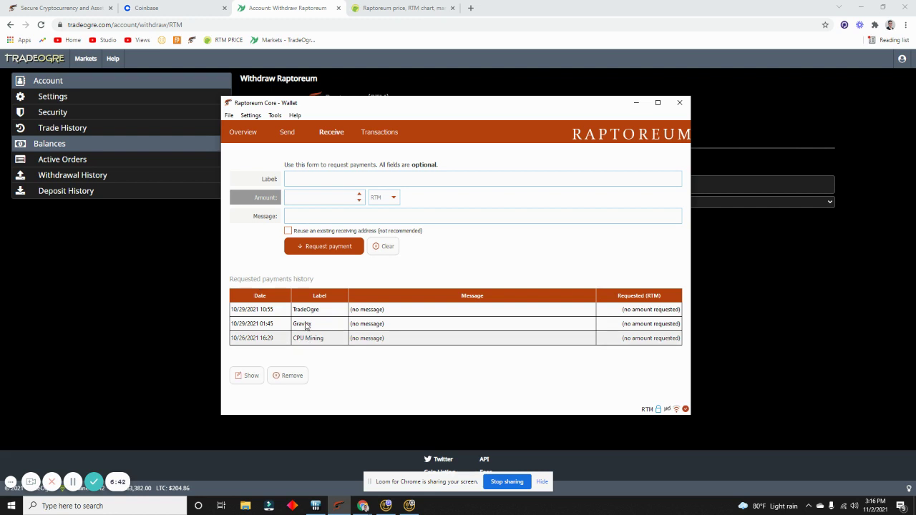
double_click(309, 328)
left_click(561, 113)
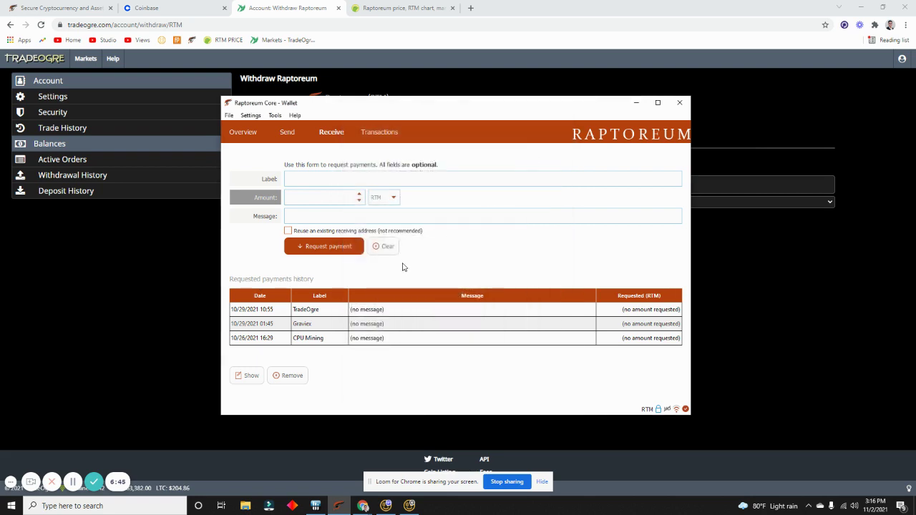
double_click(319, 313)
double_click(385, 301)
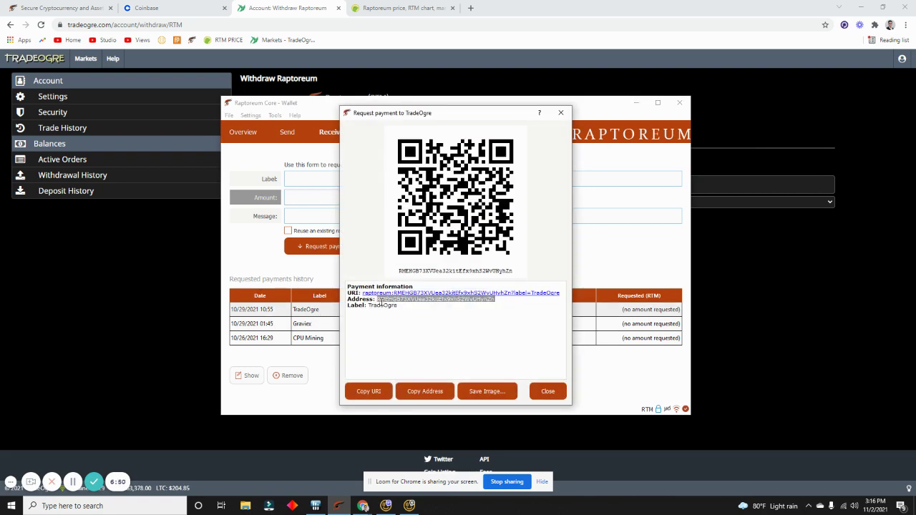
left_click(561, 112)
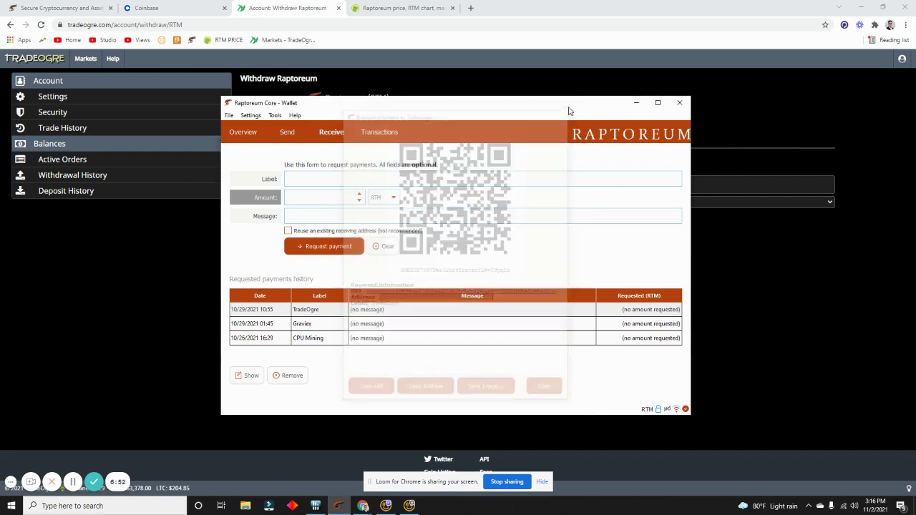
Fill the withdrawal with the saved wallet address and the full 5566.67766667 RTM balance.
left_click(413, 9)
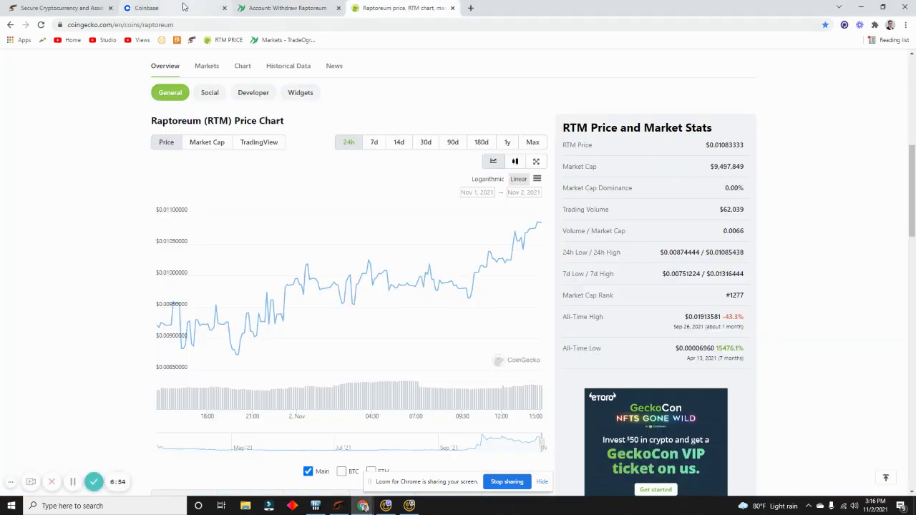
left_click(61, 8)
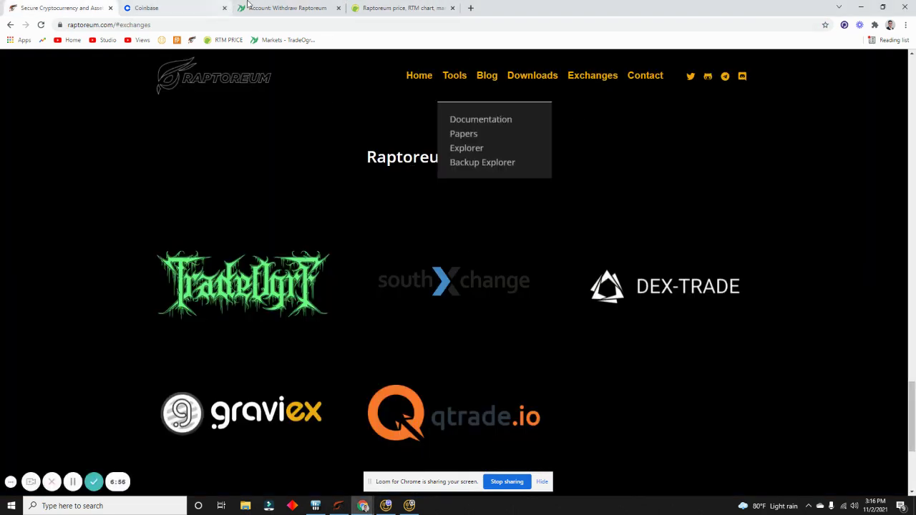
left_click(287, 8)
left_click(322, 184)
left_click(323, 214)
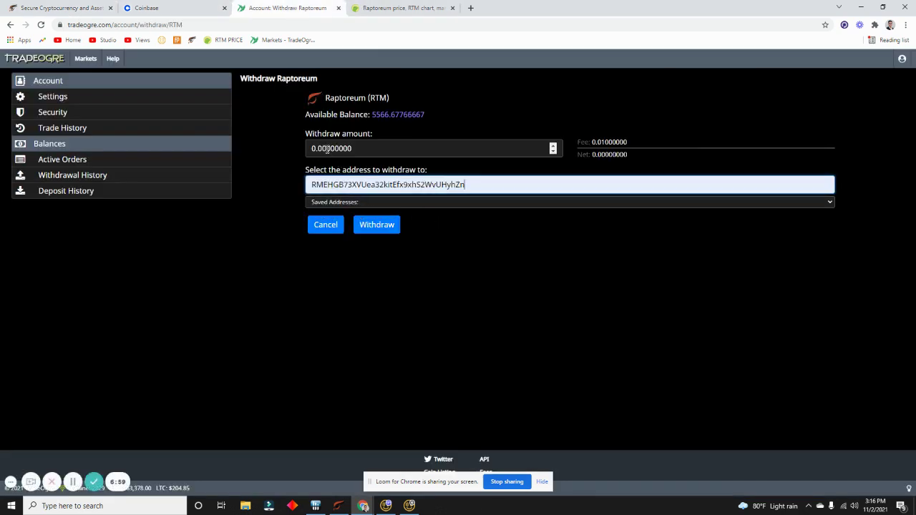
left_click(384, 117)
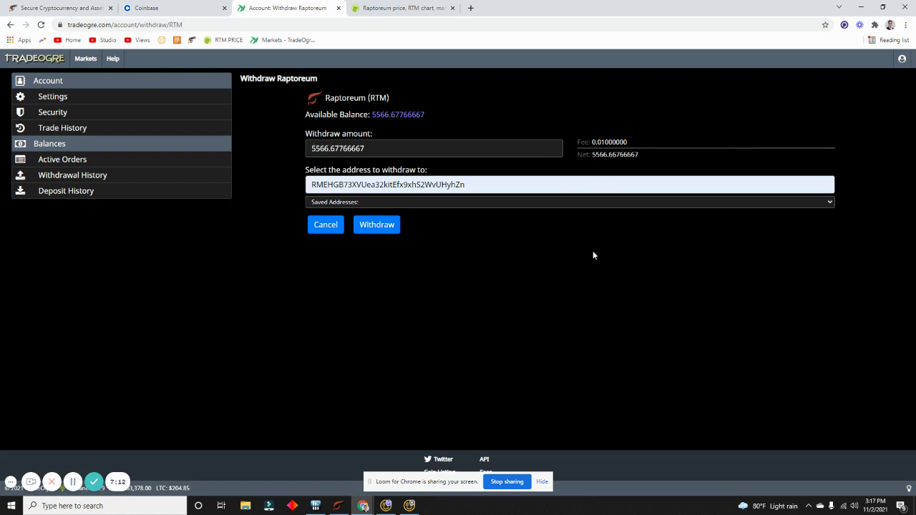
Submit the 5566.67766667 RTM withdrawal, confirming it with the authenticator code.
left_click(392, 231)
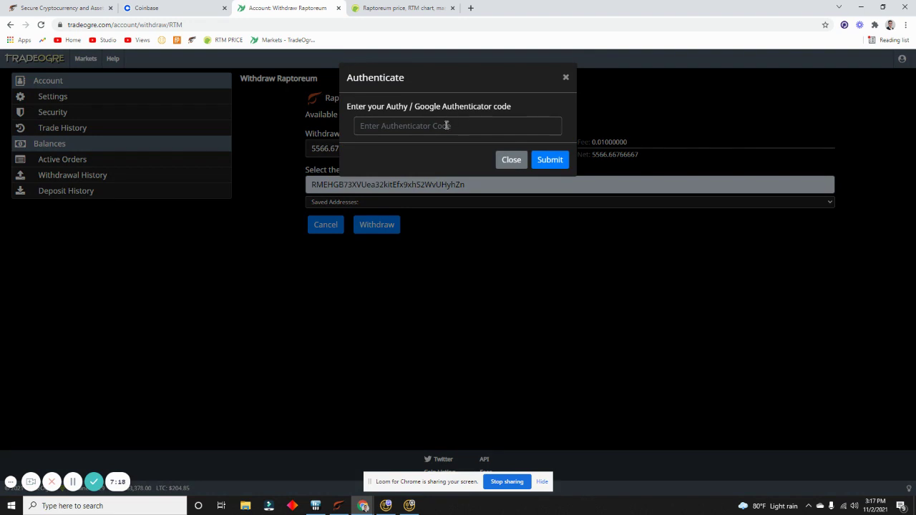
left_click(447, 125)
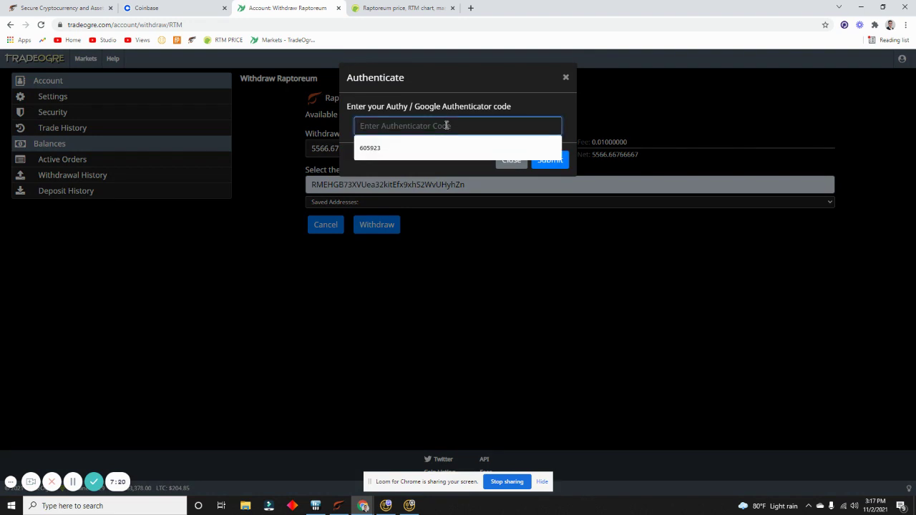
type("1")
key("BackSpace")
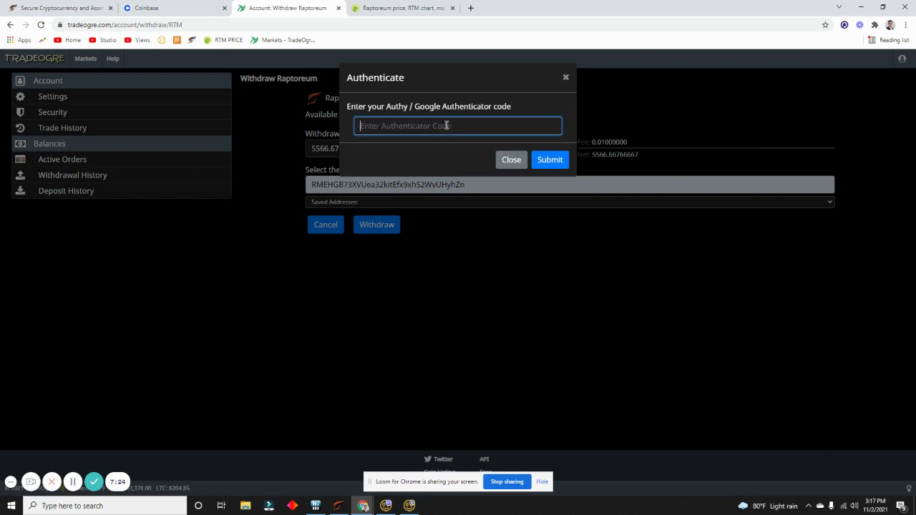
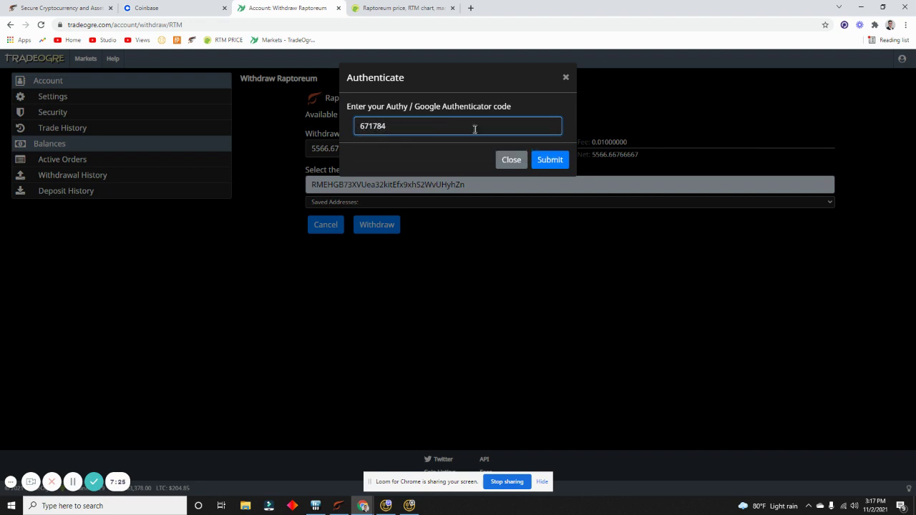
left_click(538, 162)
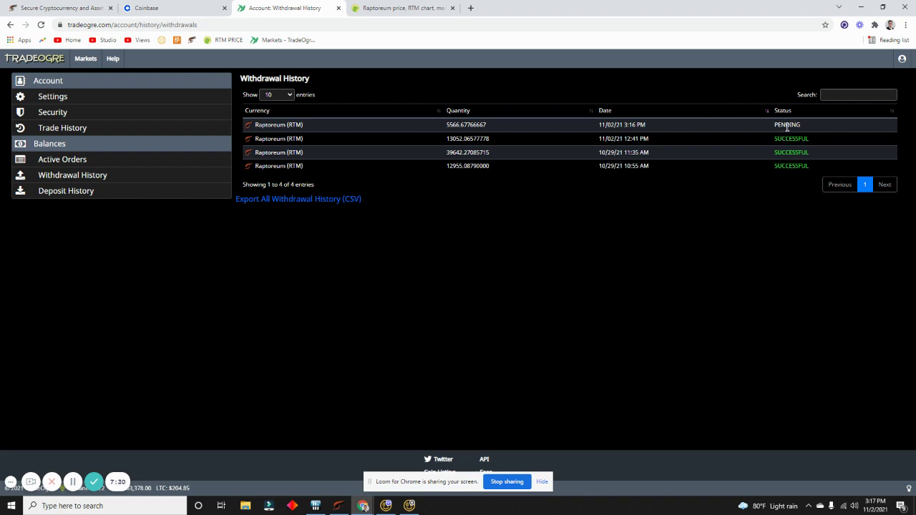
Reload the withdrawal history repeatedly to follow the RTM withdrawal's status.
right_click(311, 10)
left_click(340, 68)
right_click(258, 6)
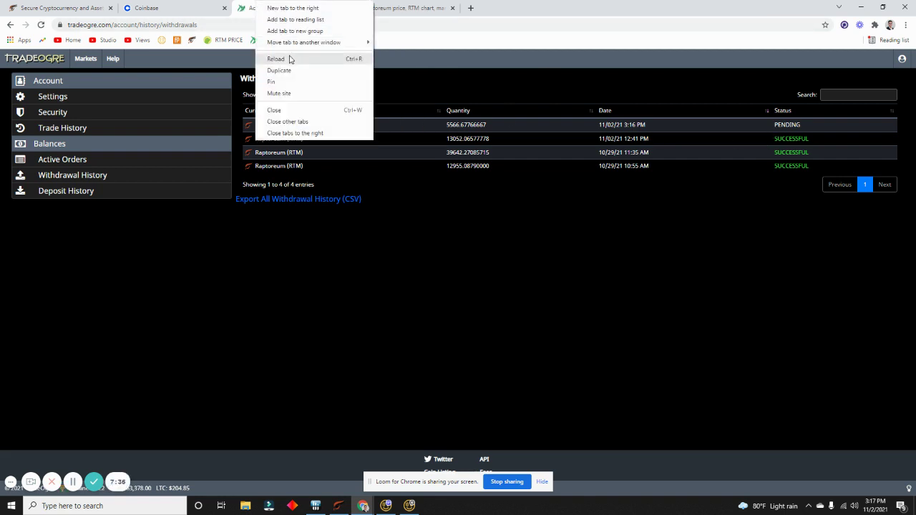
left_click(290, 59)
right_click(299, 8)
left_click(290, 59)
right_click(280, 17)
left_click(299, 75)
left_click(392, 9)
left_click(308, 10)
right_click(306, 9)
left_click(340, 64)
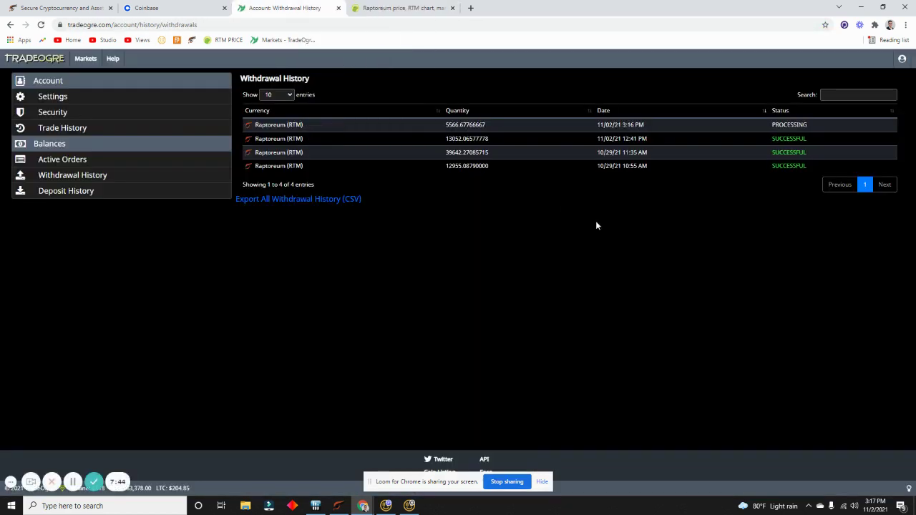
right_click(258, 10)
left_click(293, 66)
Check the wallet overview, keep reloading until the withdrawal reads SUCCESSFUL, then reopen Raptoreum Core.
left_click(339, 506)
left_click(233, 125)
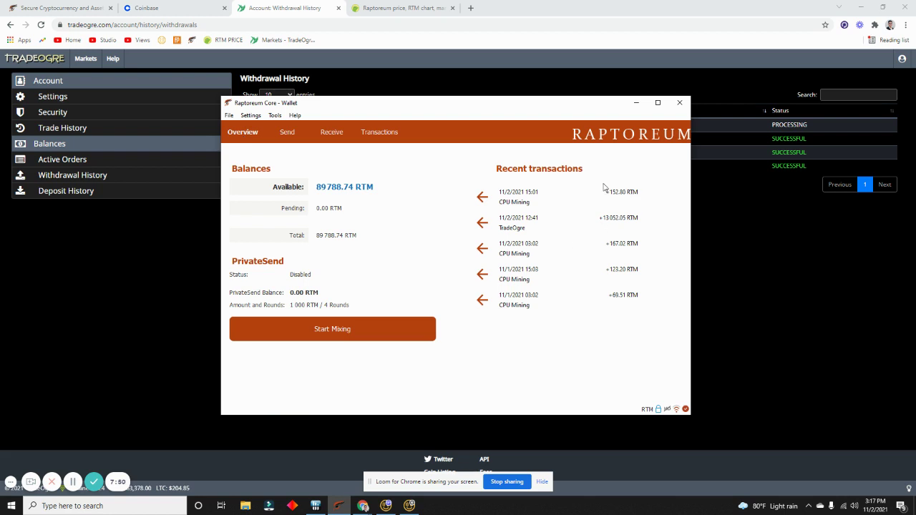
left_click(730, 266)
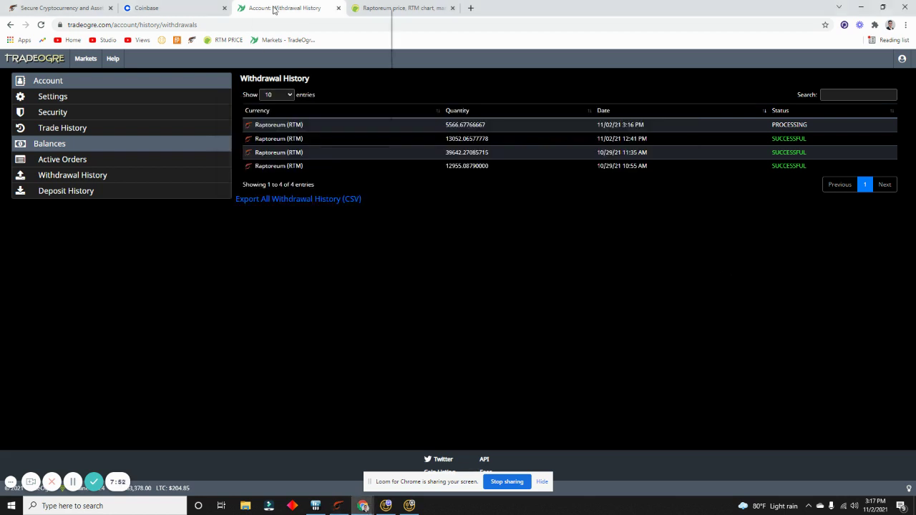
right_click(273, 11)
left_click(324, 66)
right_click(286, 12)
left_click(322, 75)
right_click(306, 13)
left_click(330, 70)
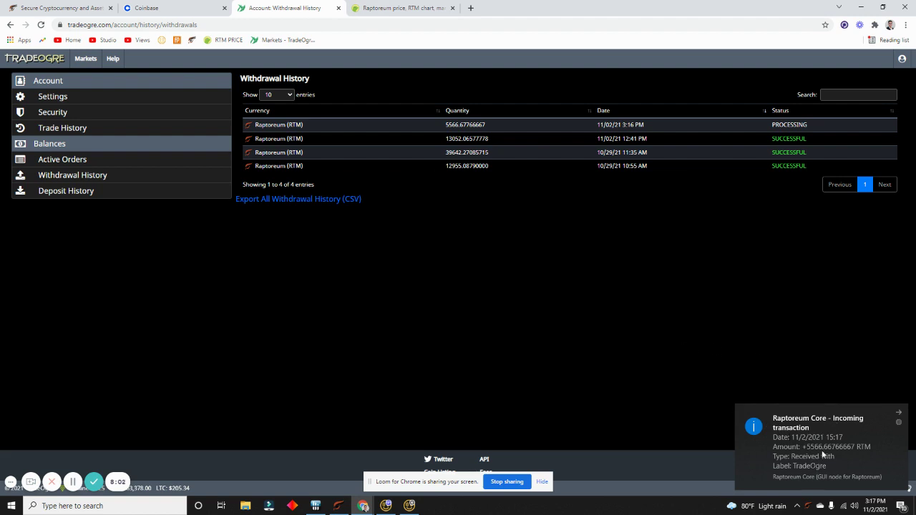
right_click(329, 9)
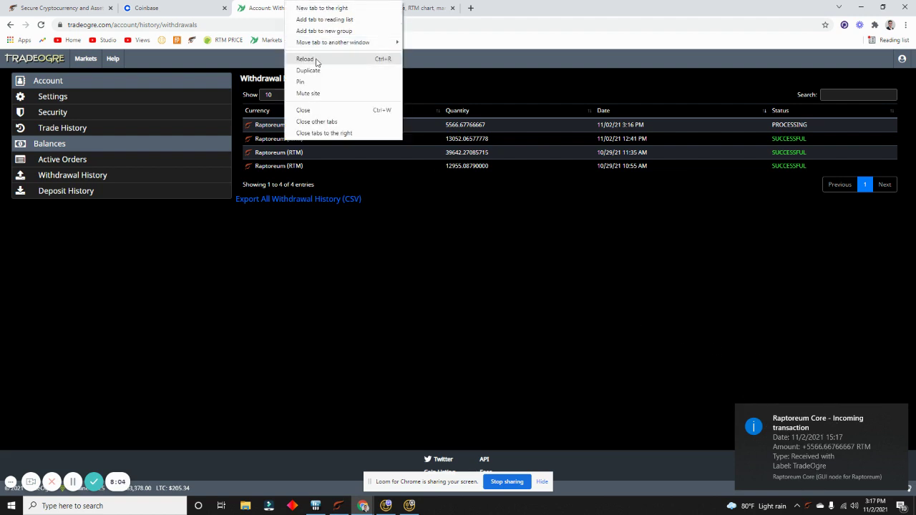
left_click(318, 58)
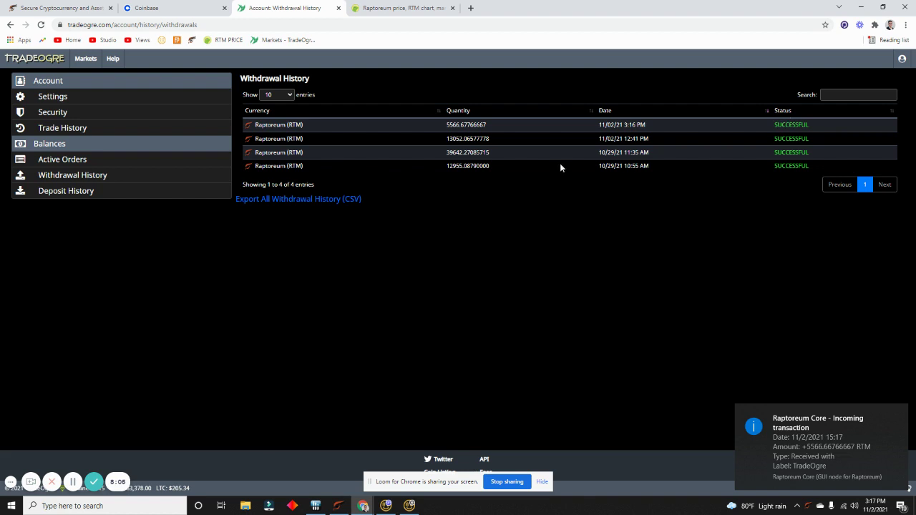
left_click(340, 506)
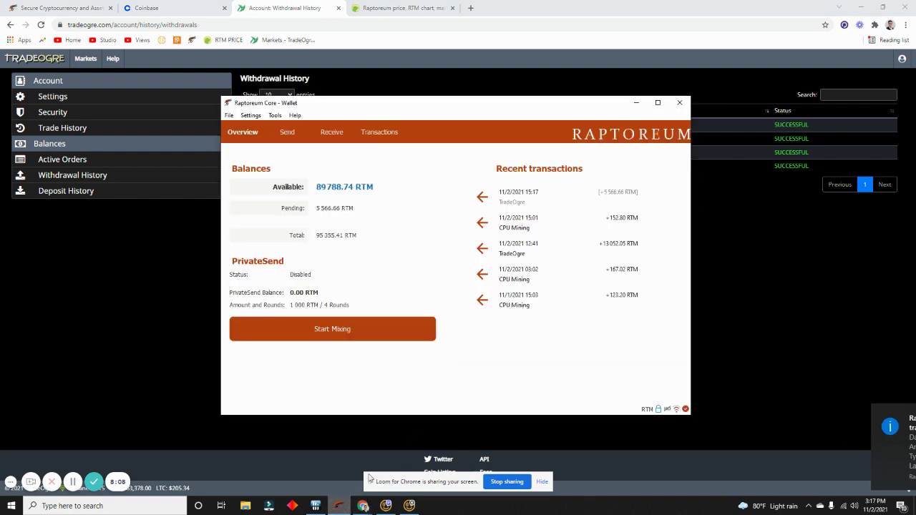
Inspect the incoming 5566.66766667 RTM TradeOgre transaction and confirm 95355.41 RTM available.
left_click(518, 205)
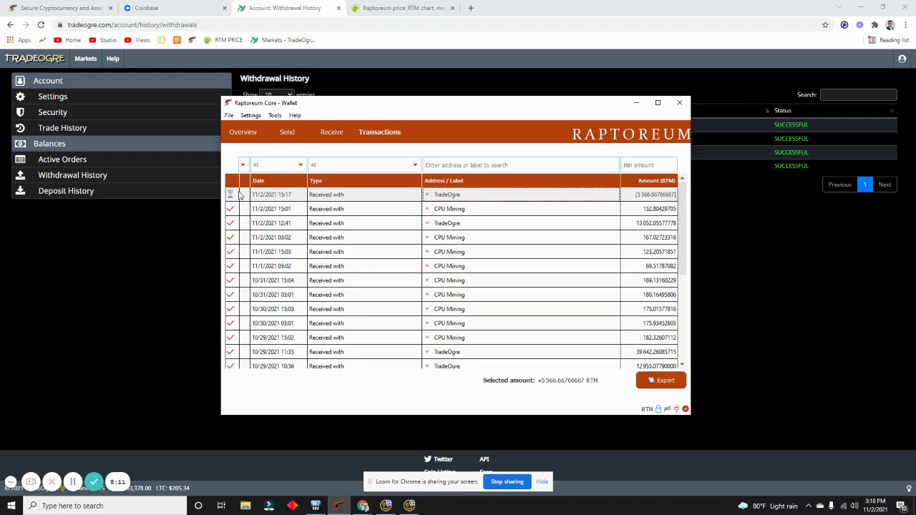
left_click(230, 195)
double_click(229, 195)
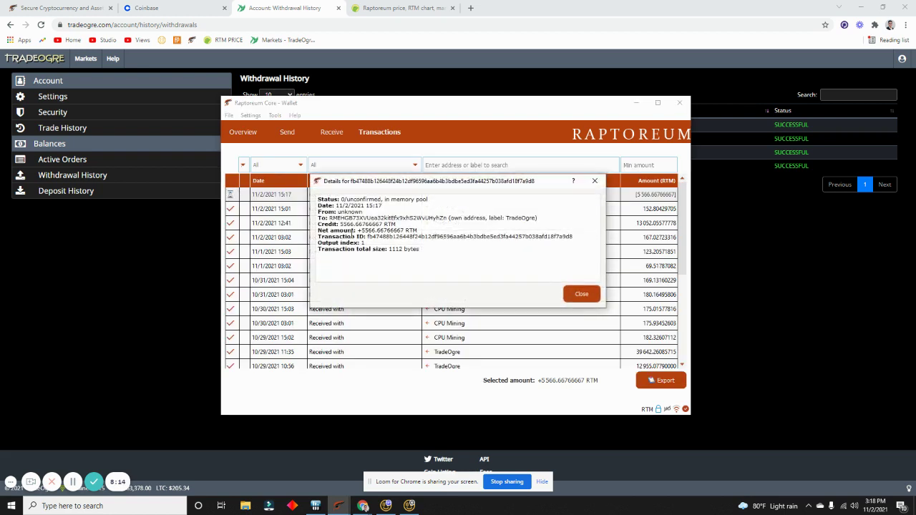
left_click(582, 292)
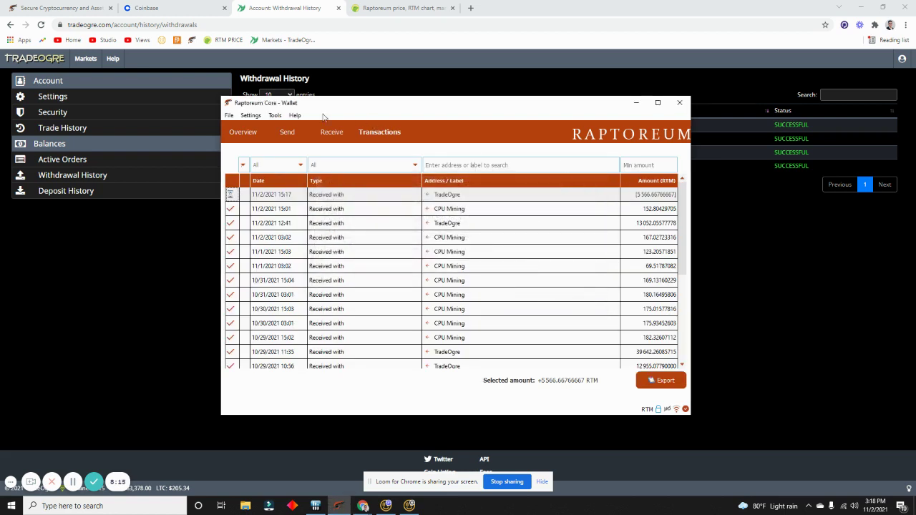
left_click(243, 133)
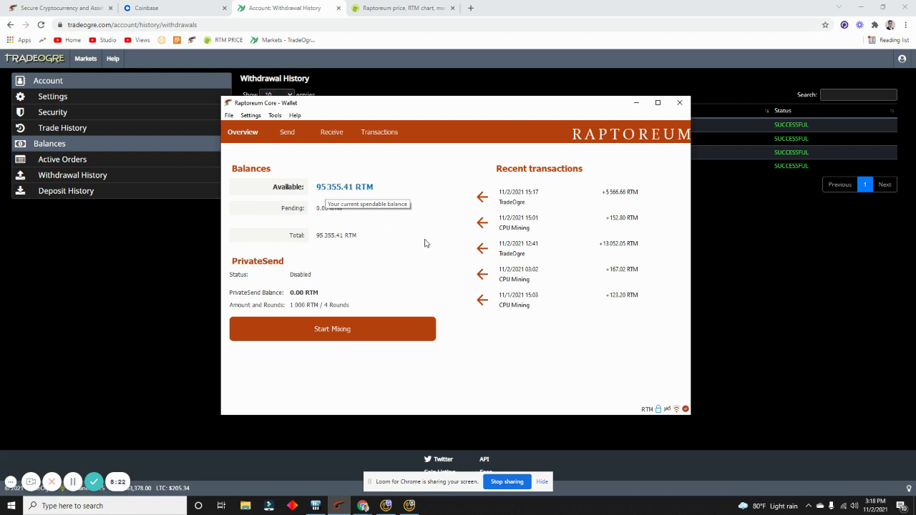
left_click(712, 266)
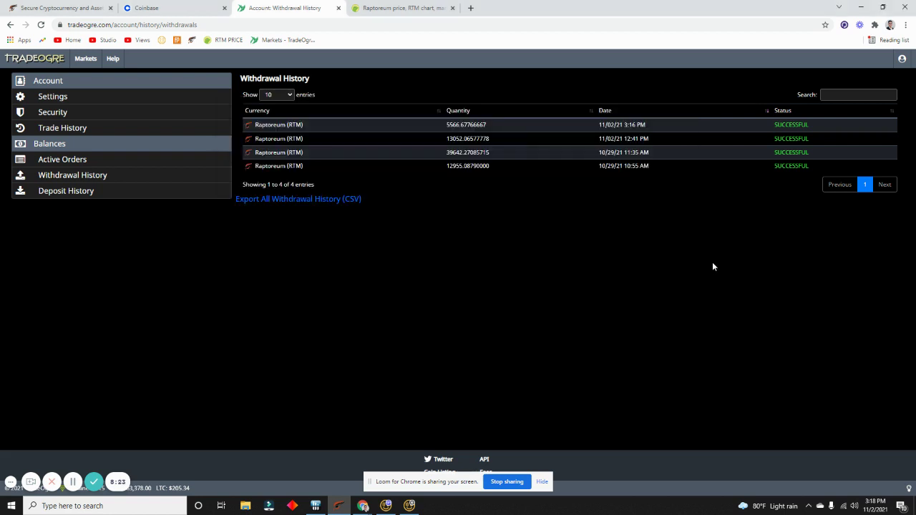
Check the pending Bitcoin deposit and withdrawal history, then view Balances showing 0.00340681 BTC ($215.92).
left_click(66, 195)
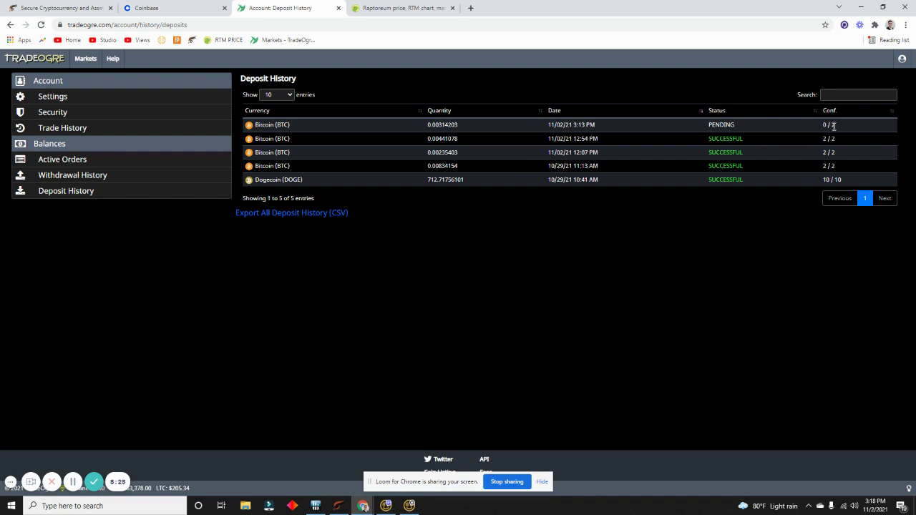
left_click_drag(832, 124, 255, 127)
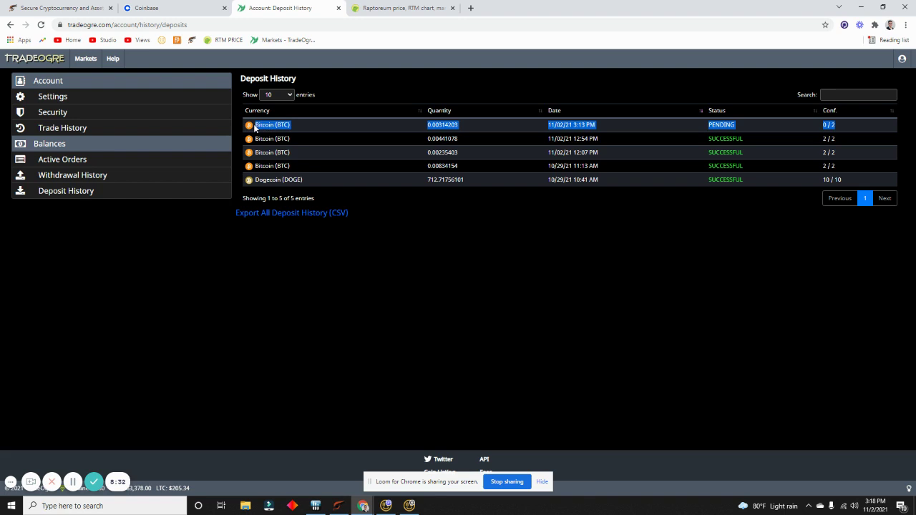
left_click(740, 127)
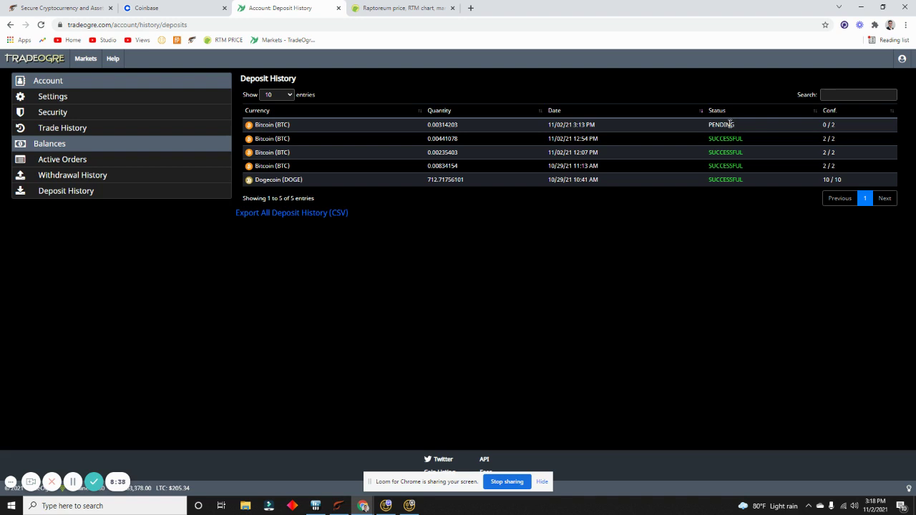
left_click(67, 174)
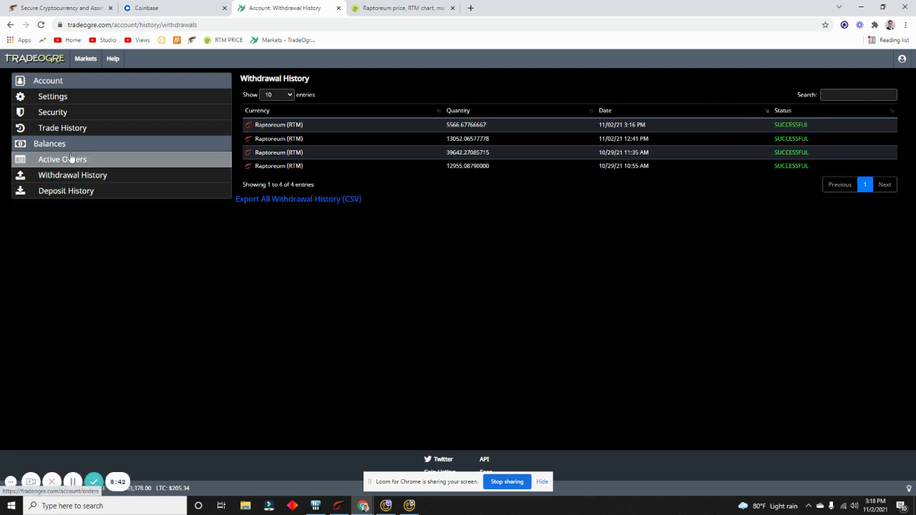
left_click(67, 146)
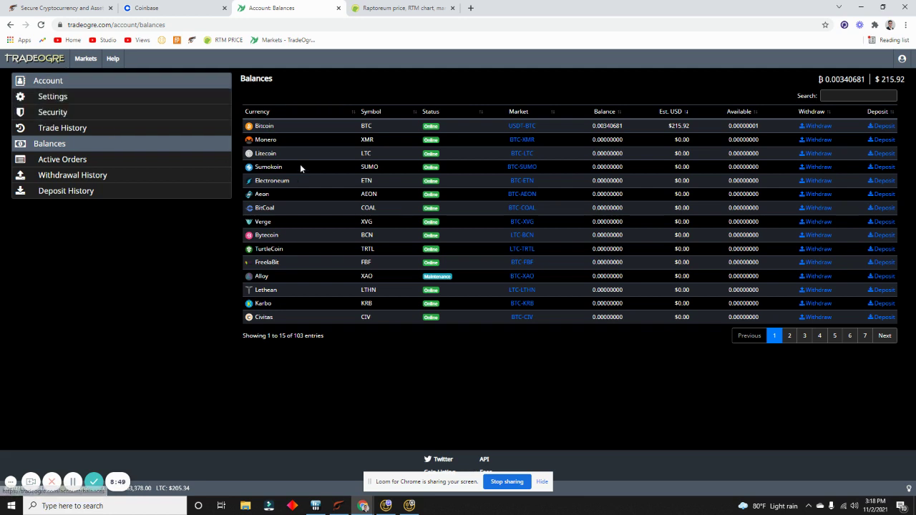
Browse raptoreum.com's exchange list and the CoinGecko and Coinbase tabs, ending on TradeOgre Balances.
left_click(61, 8)
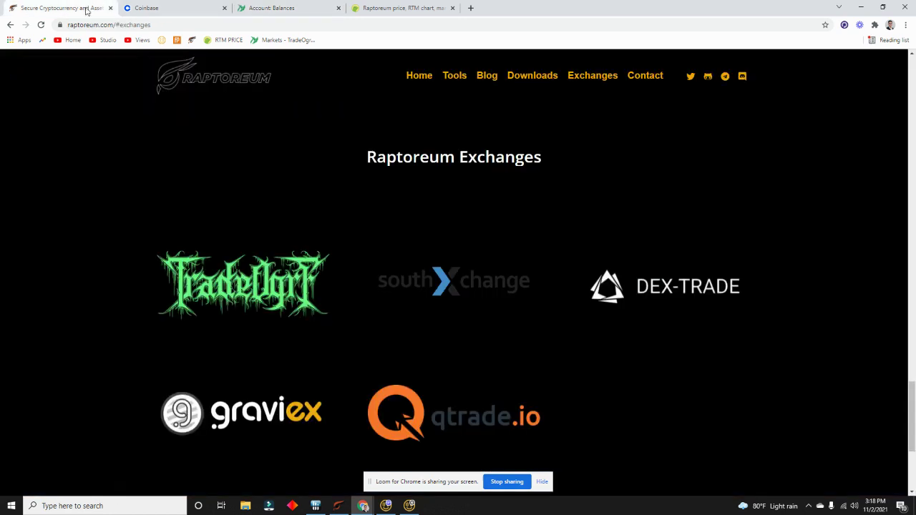
scroll(408, 274, "down", 1)
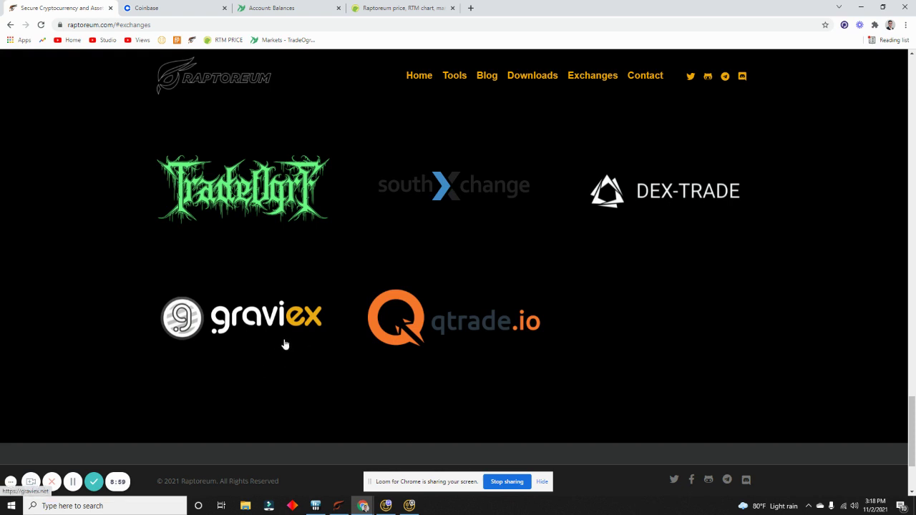
scroll(313, 339, "up", 1)
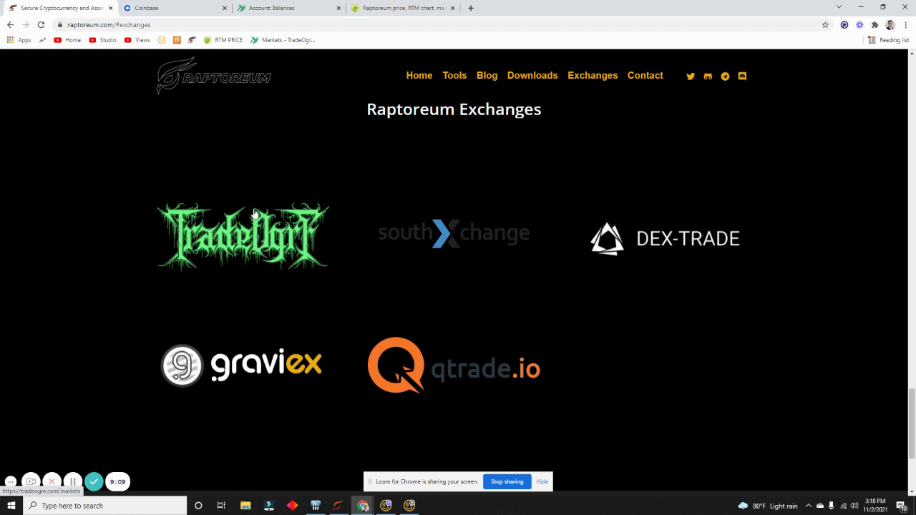
left_click(390, 8)
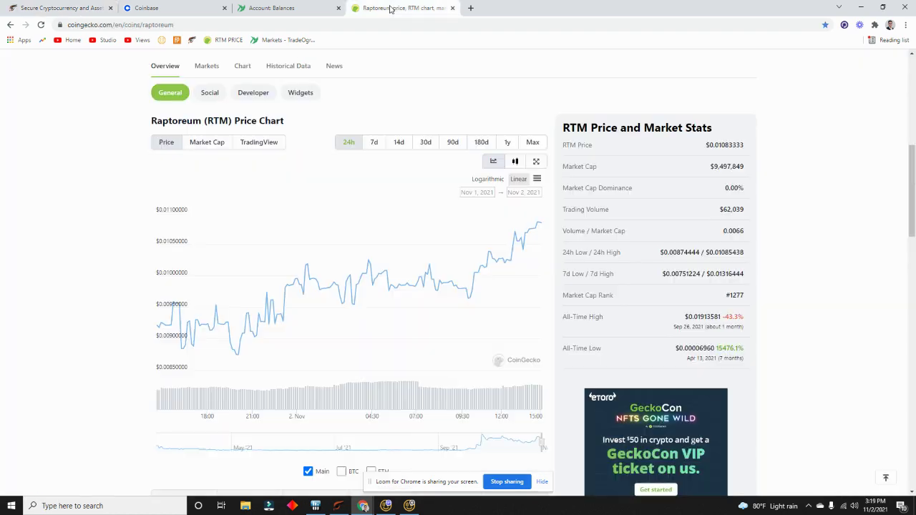
left_click(286, 8)
left_click(189, 8)
left_click(242, 6)
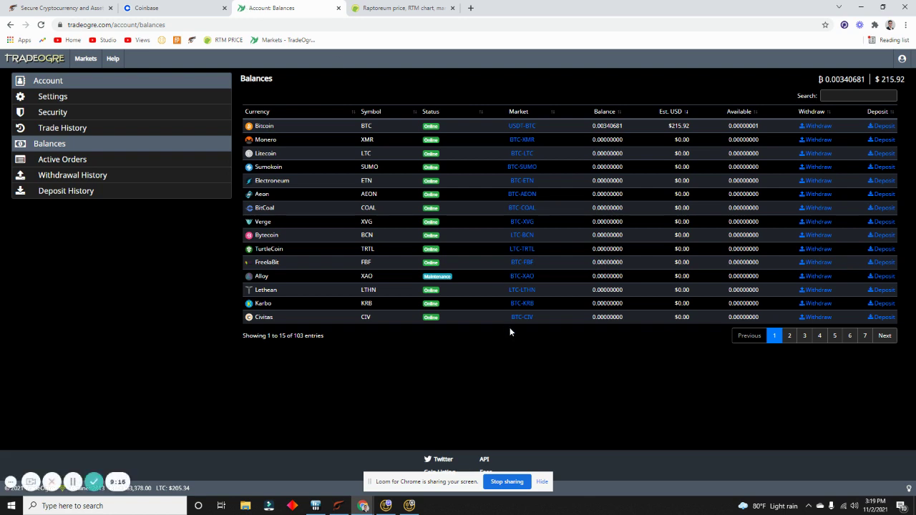